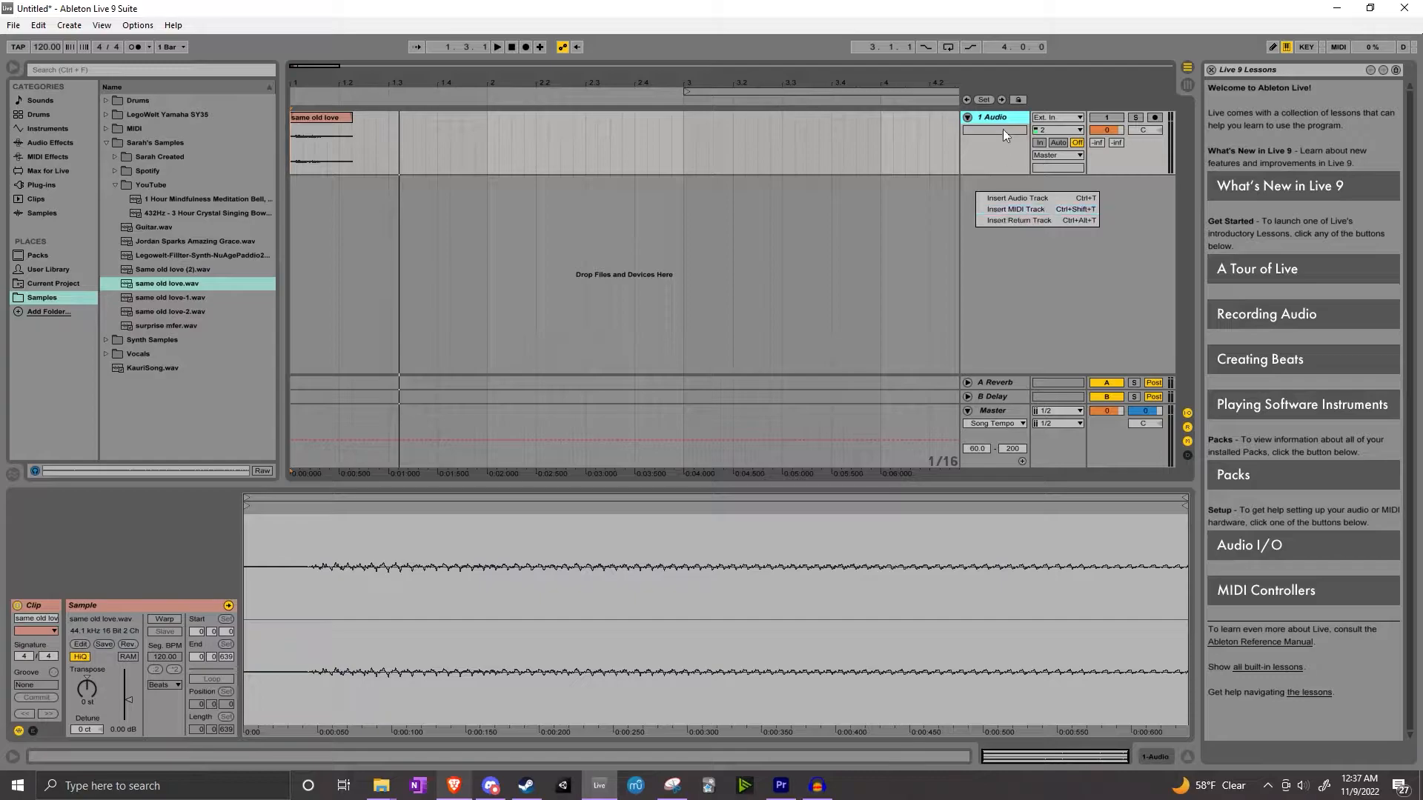
Insert a new MIDI track and load the same old love.wav sample onto it as its instrument
right_click(986, 117)
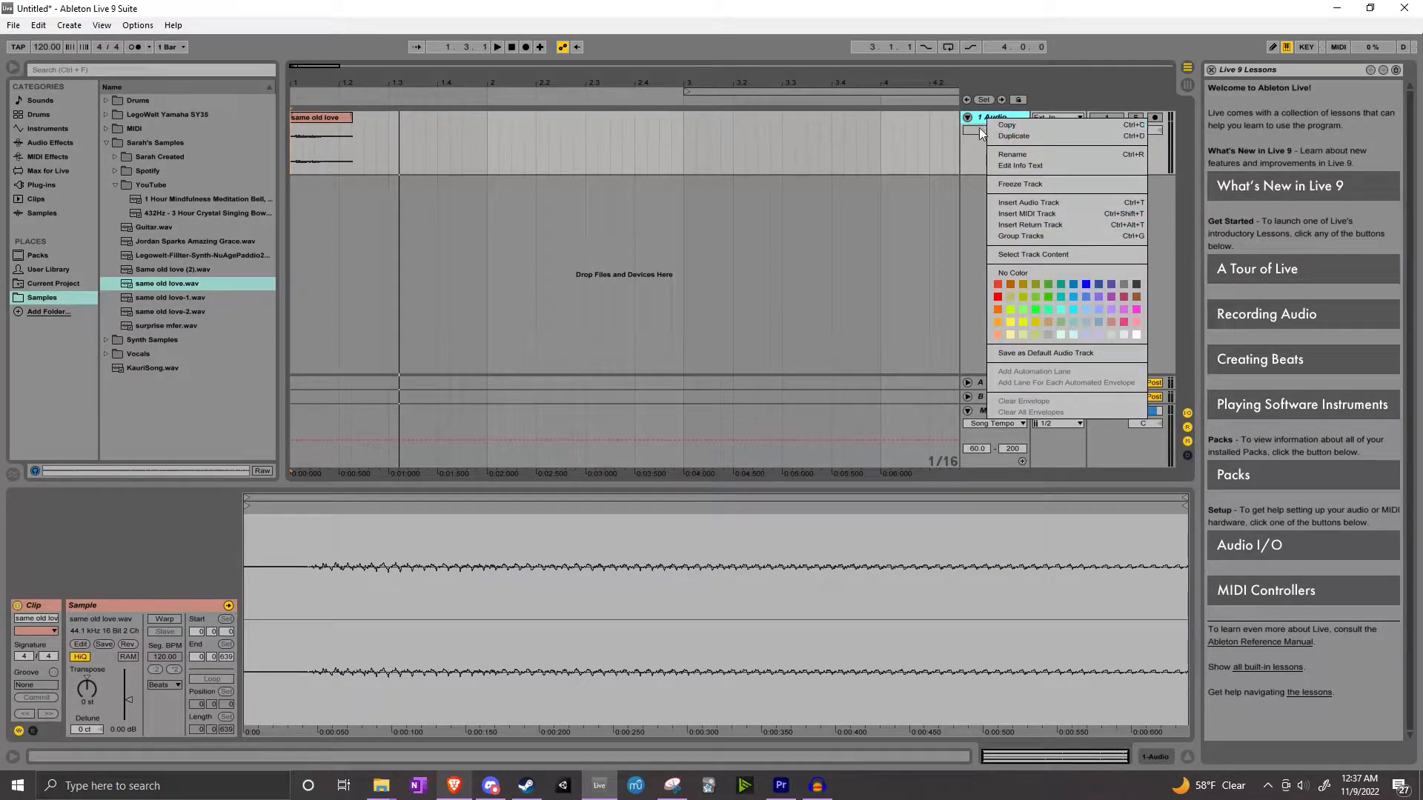
click(1025, 214)
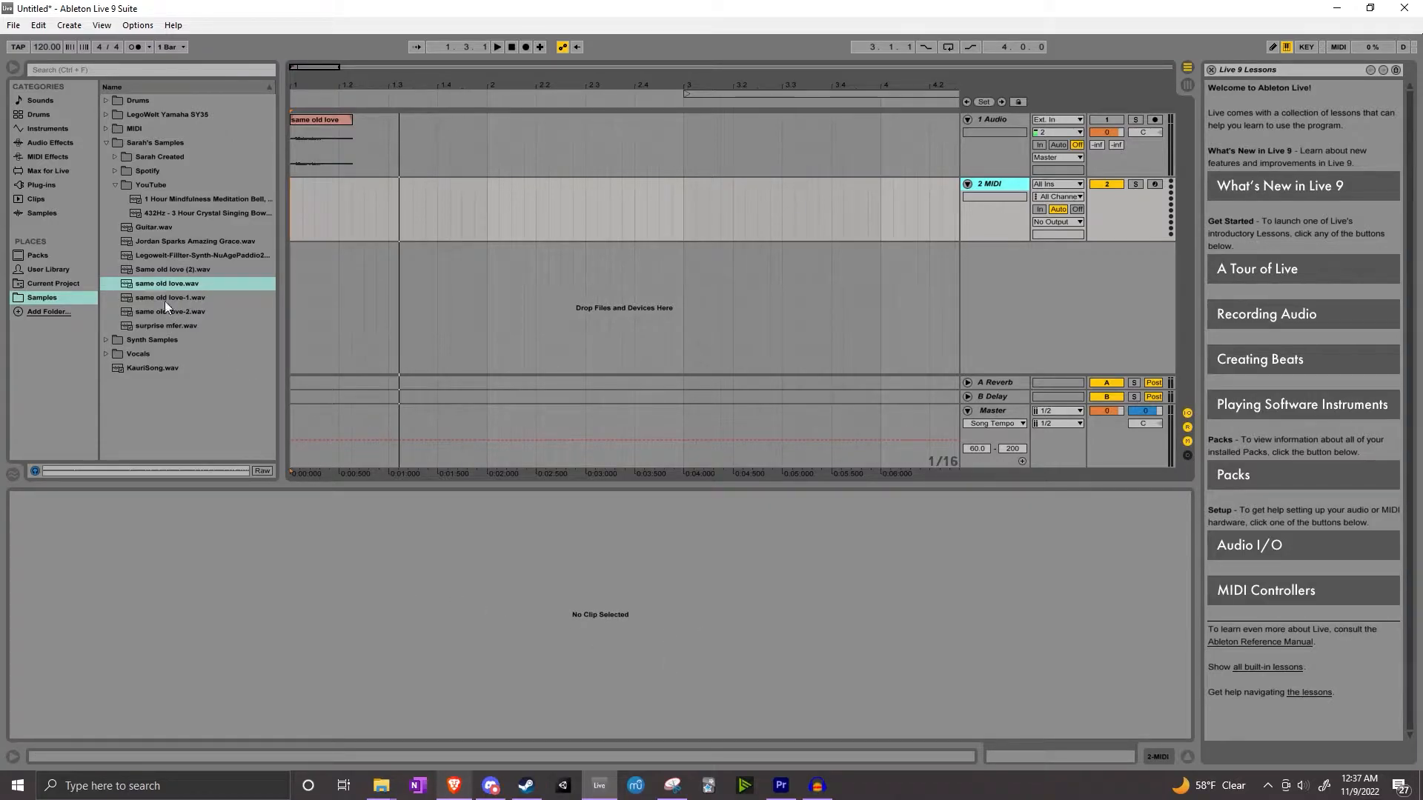
drag(158, 284, 519, 594)
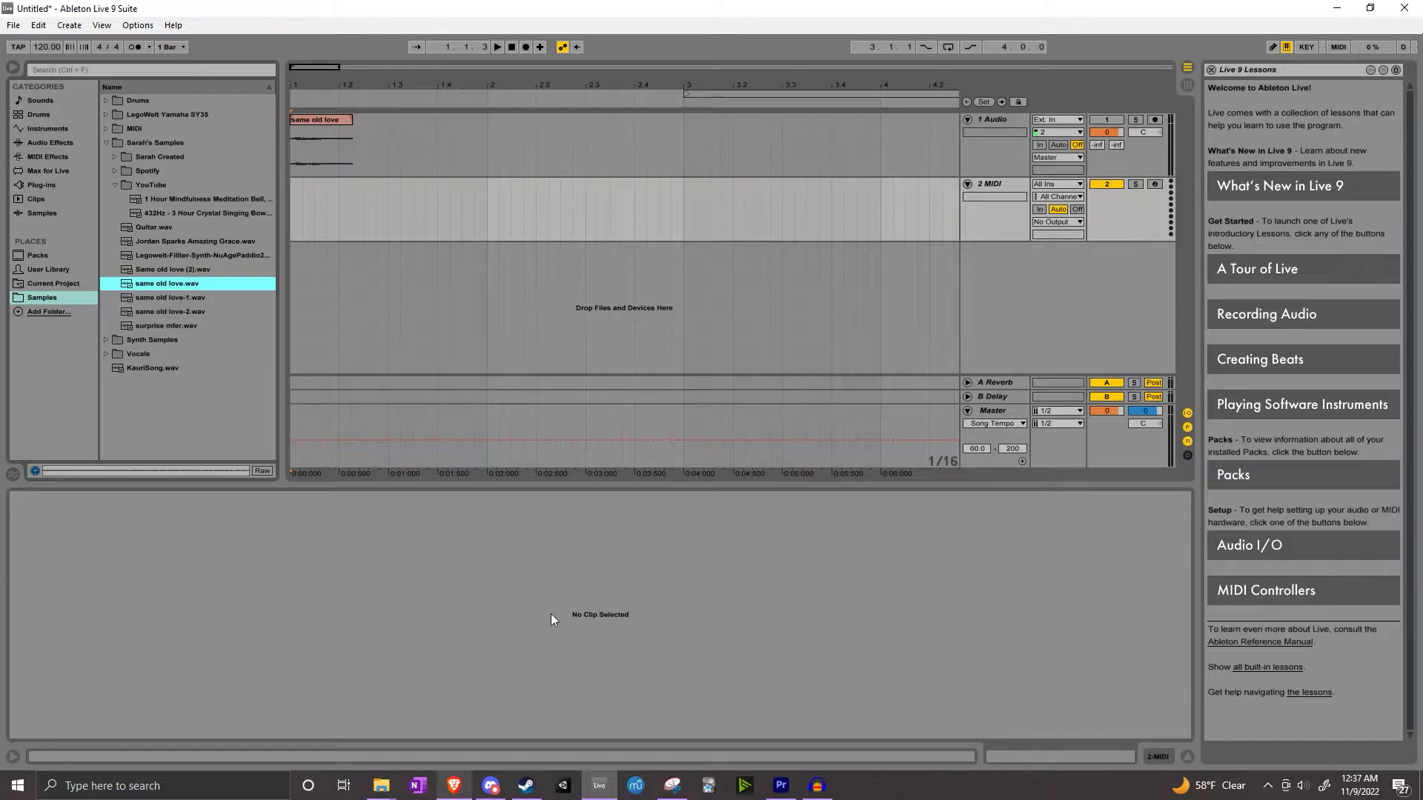
click(1158, 757)
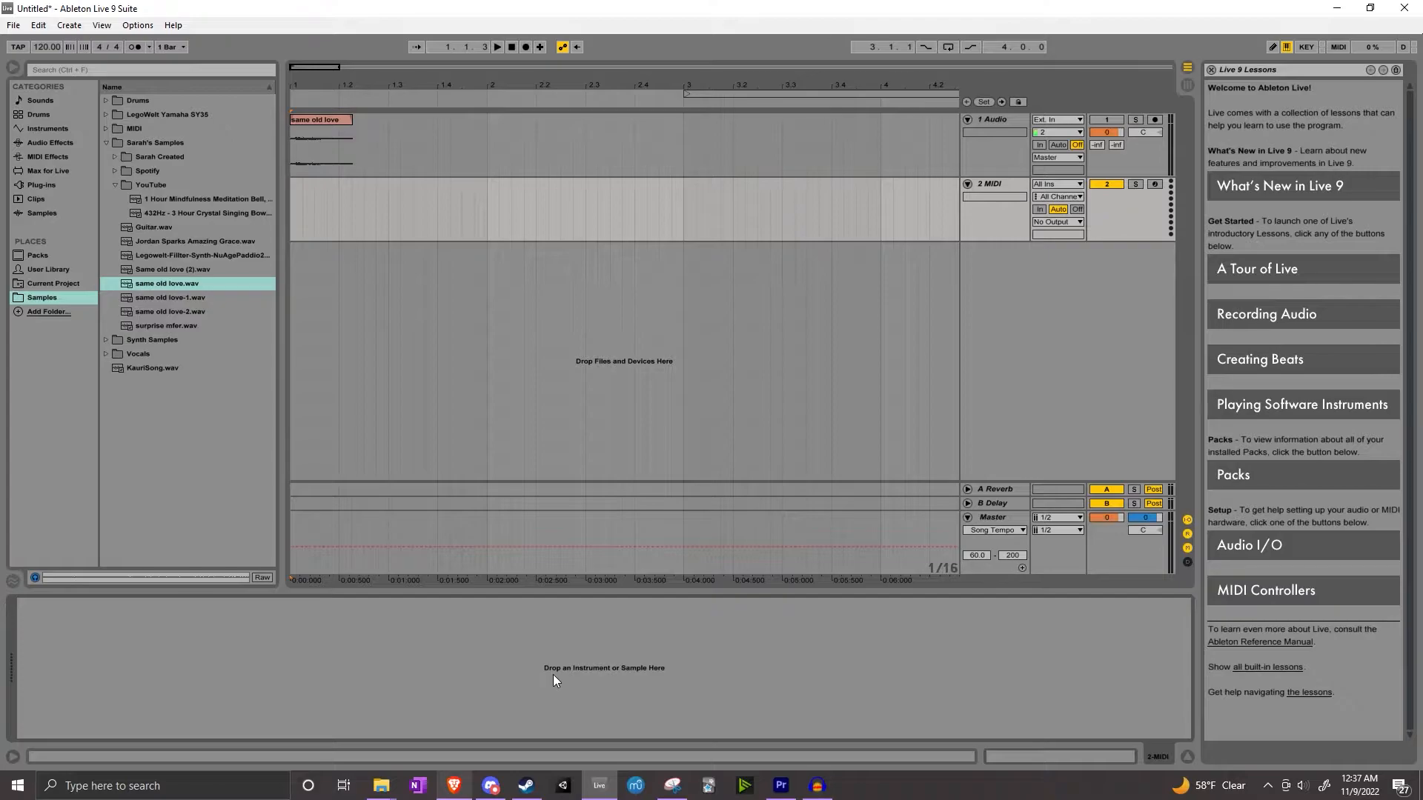
drag(194, 286, 581, 679)
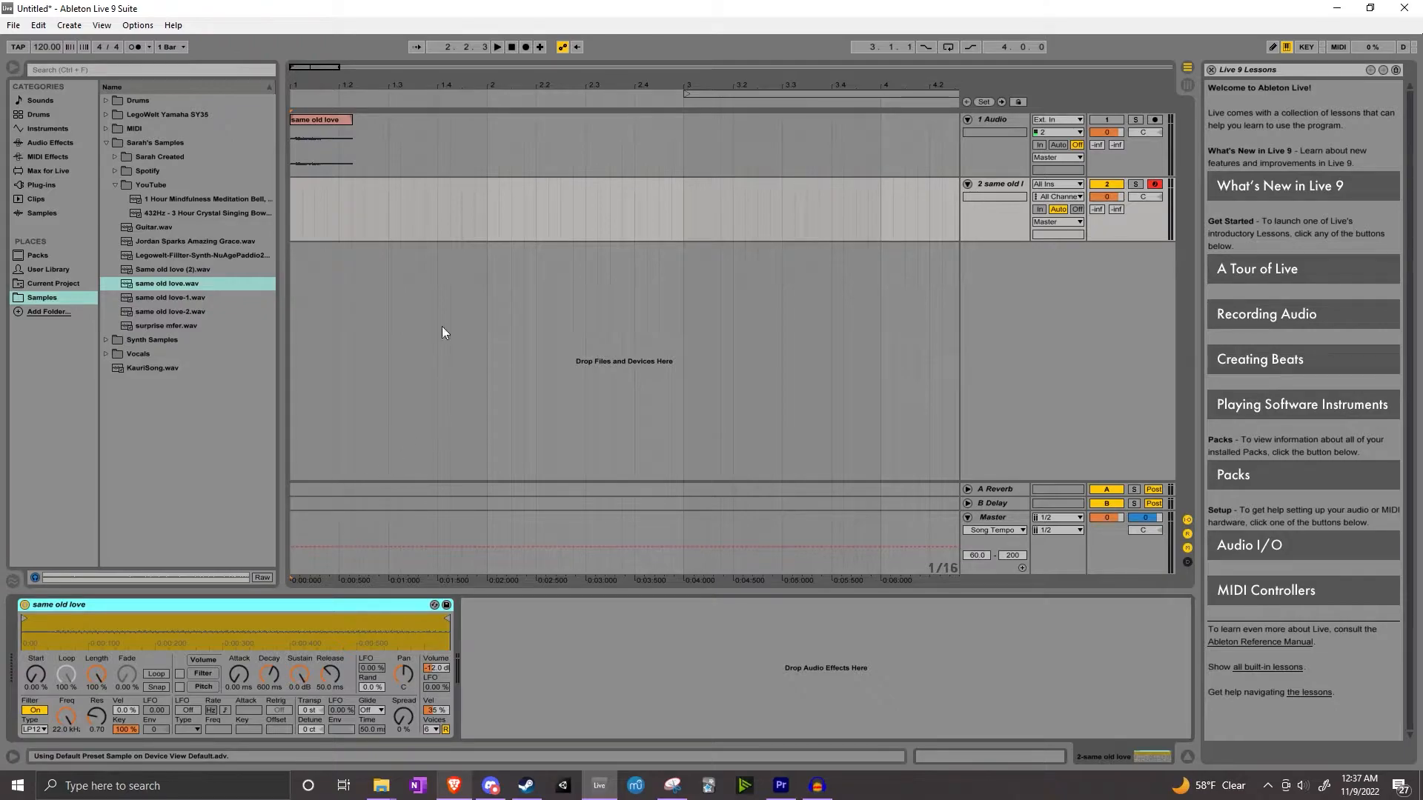
Record a MIDI clip of notes played with the sample instrument on the MIDI track
click(512, 47)
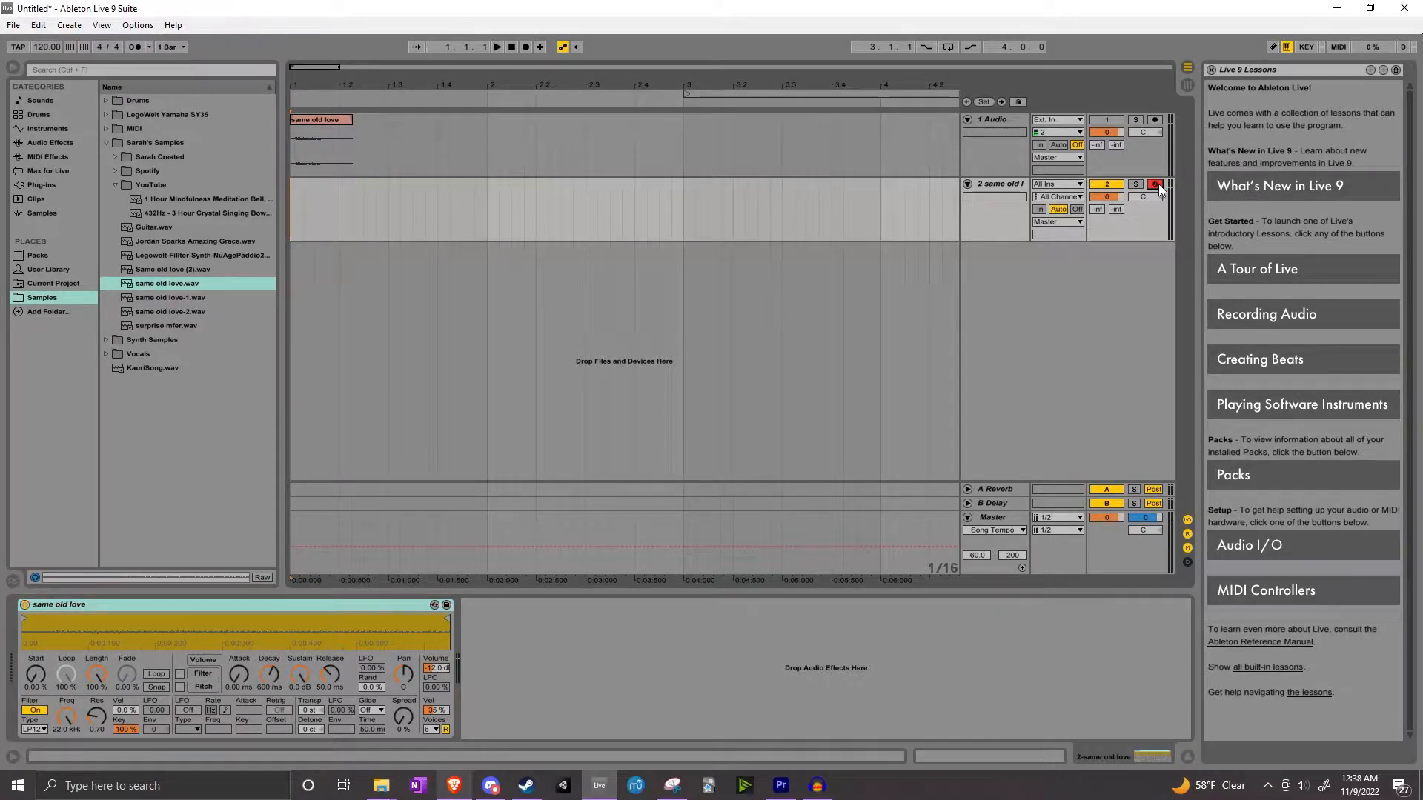
click(525, 46)
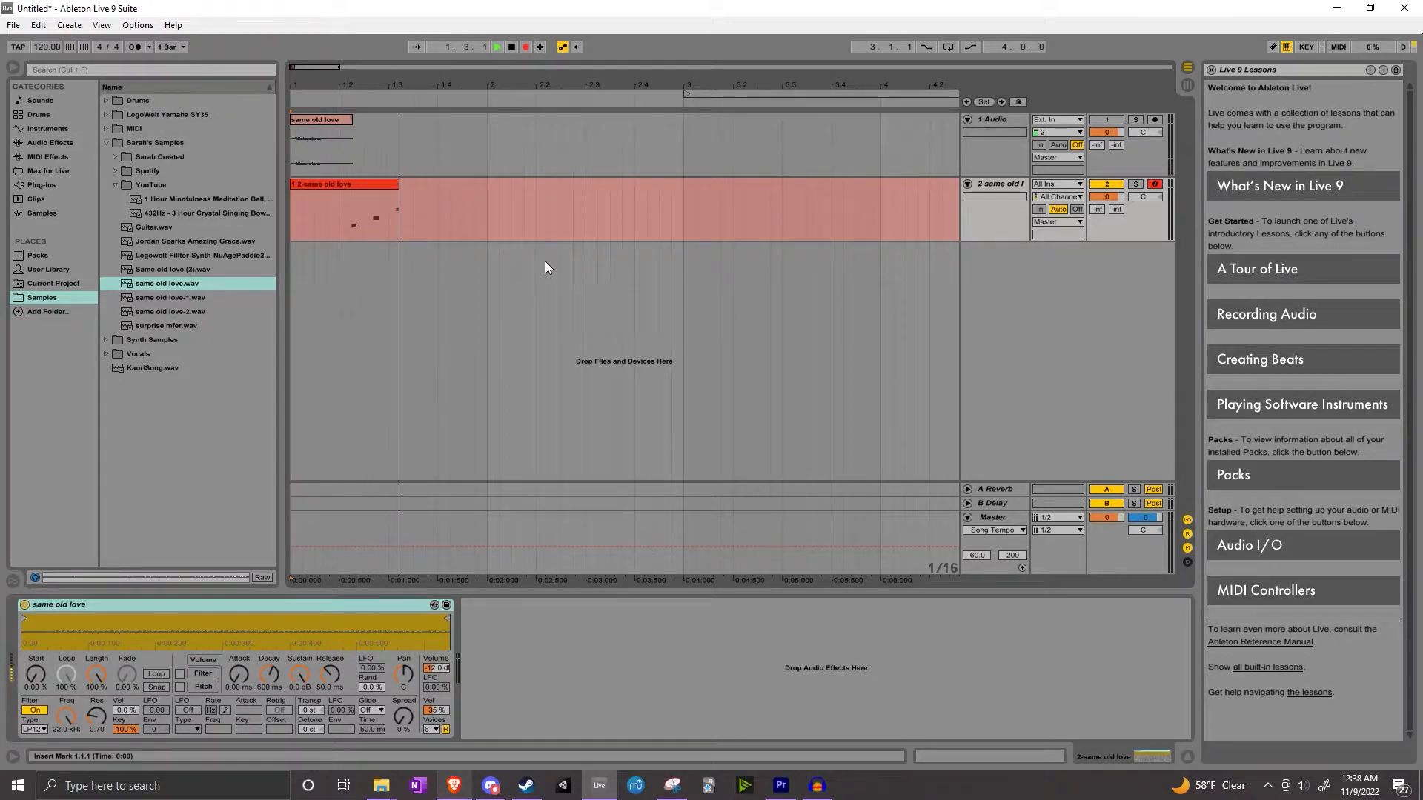
click(511, 47)
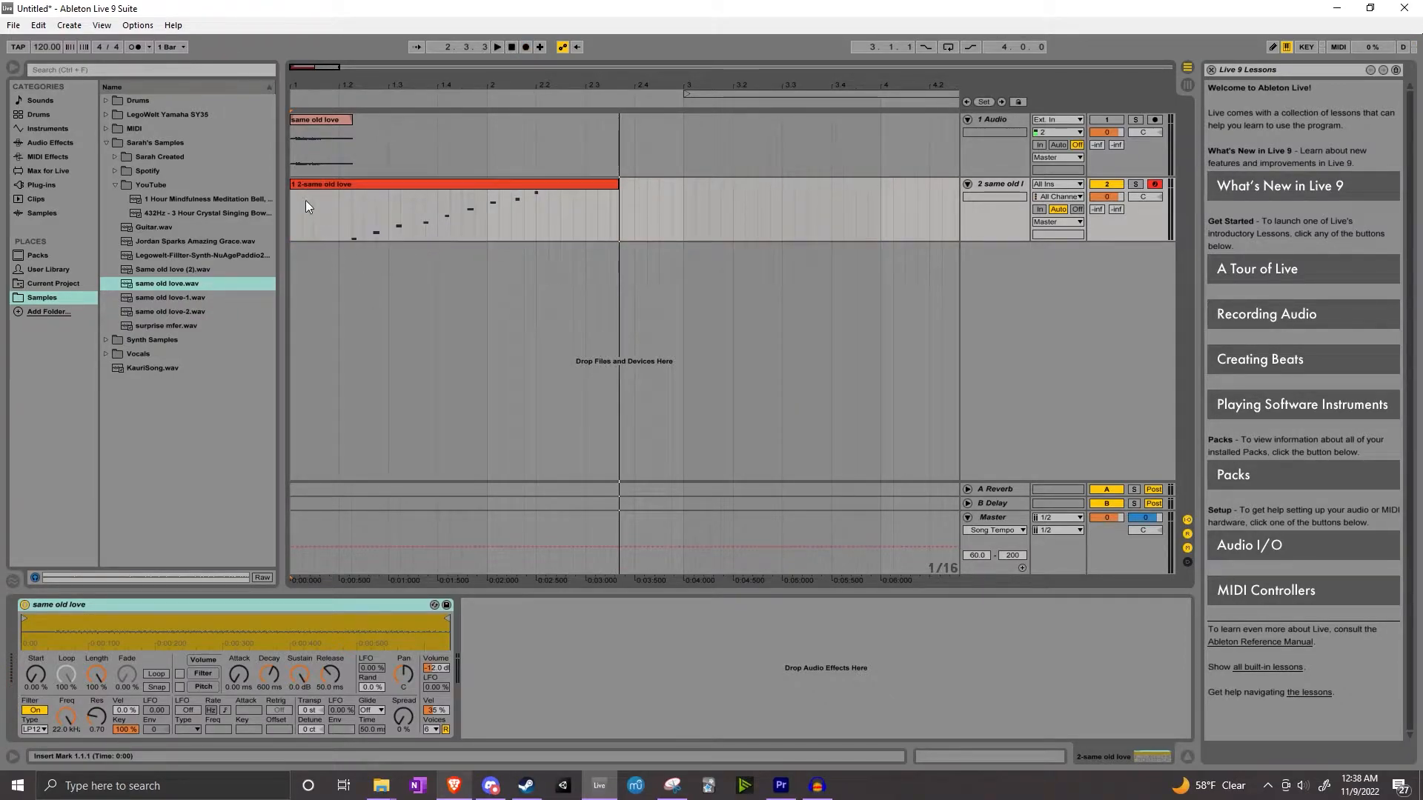
Trim the empty start of the recorded MIDI clip and move the clip to the beginning of the arrangement
drag(293, 210, 351, 210)
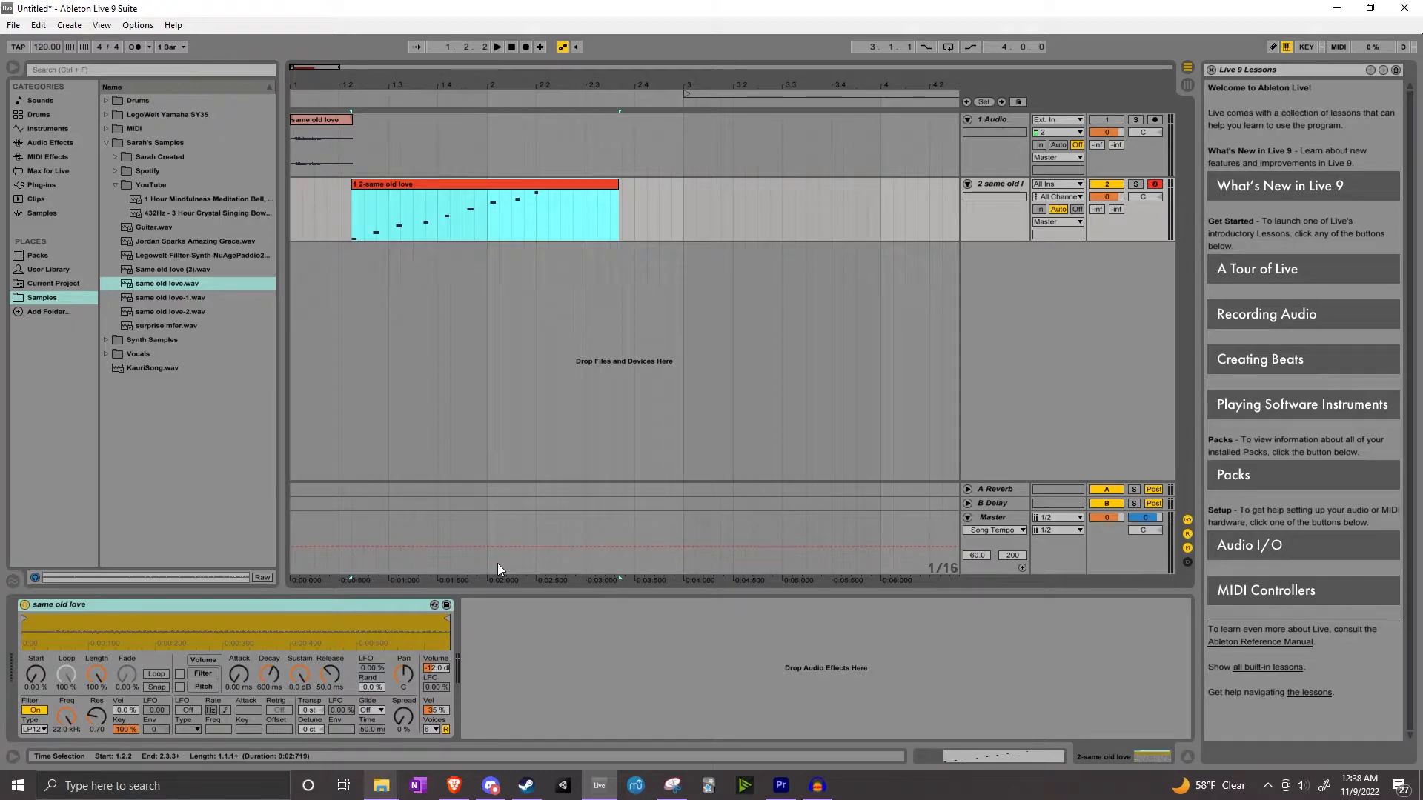
click(470, 213)
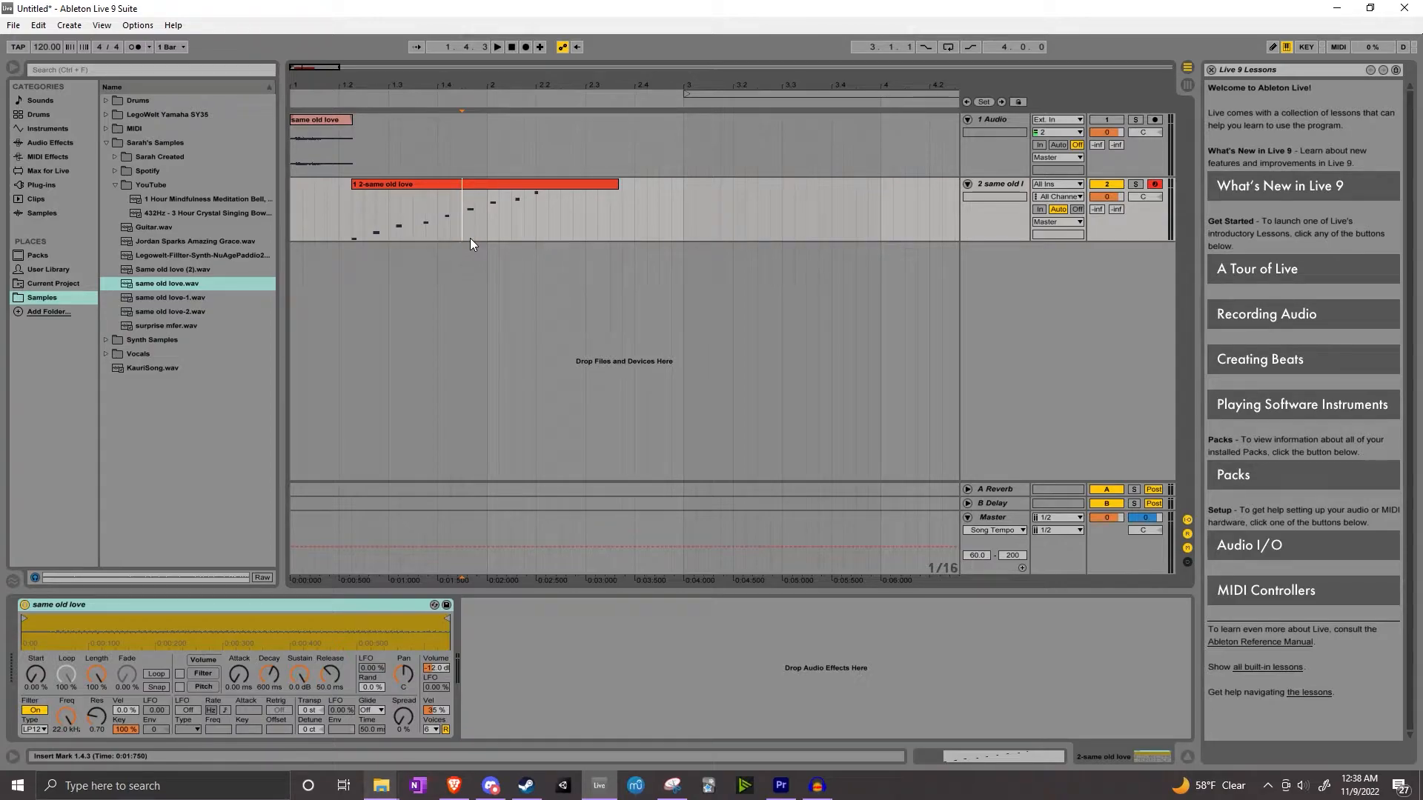
drag(421, 181, 356, 181)
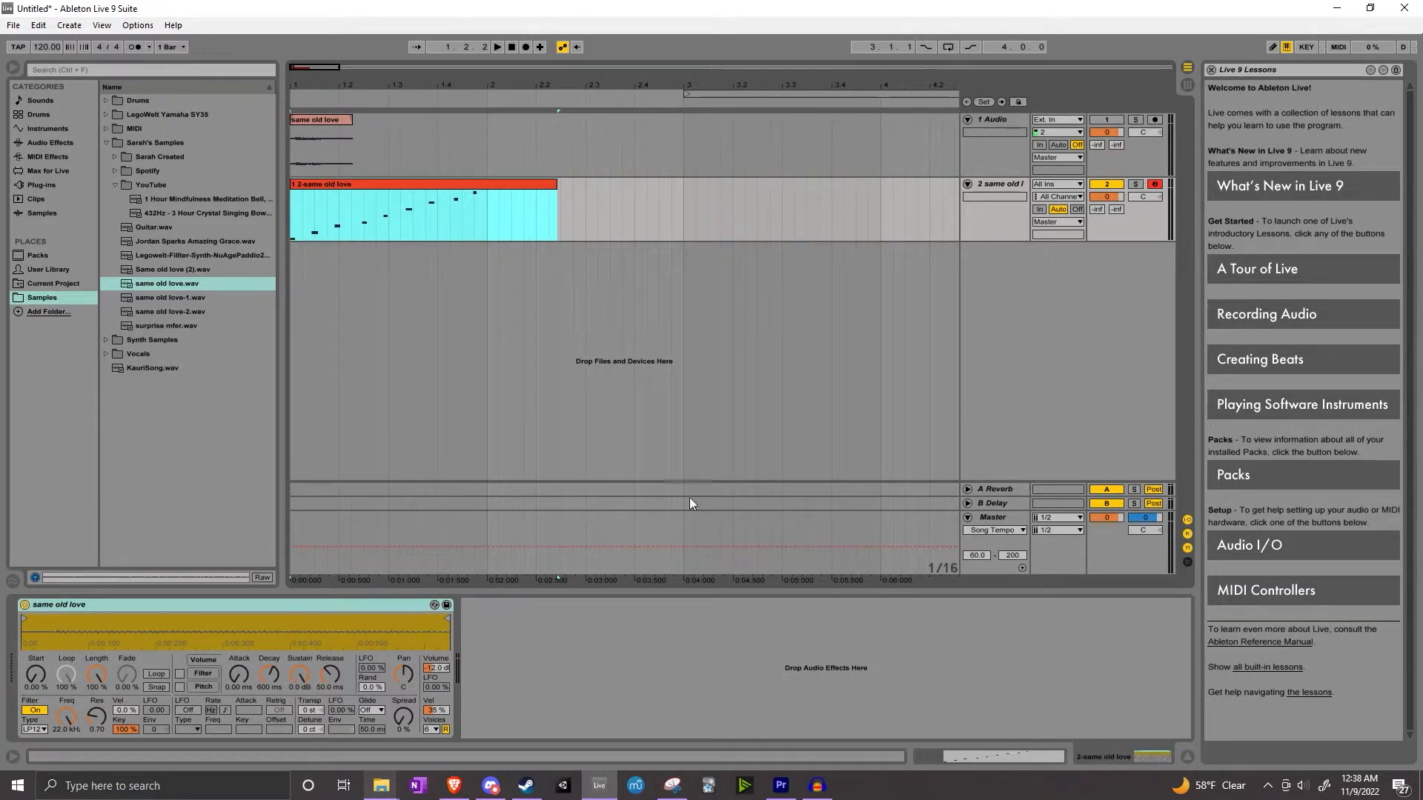
Select the recorded MIDI clip and open it in the piano roll editor
click(444, 202)
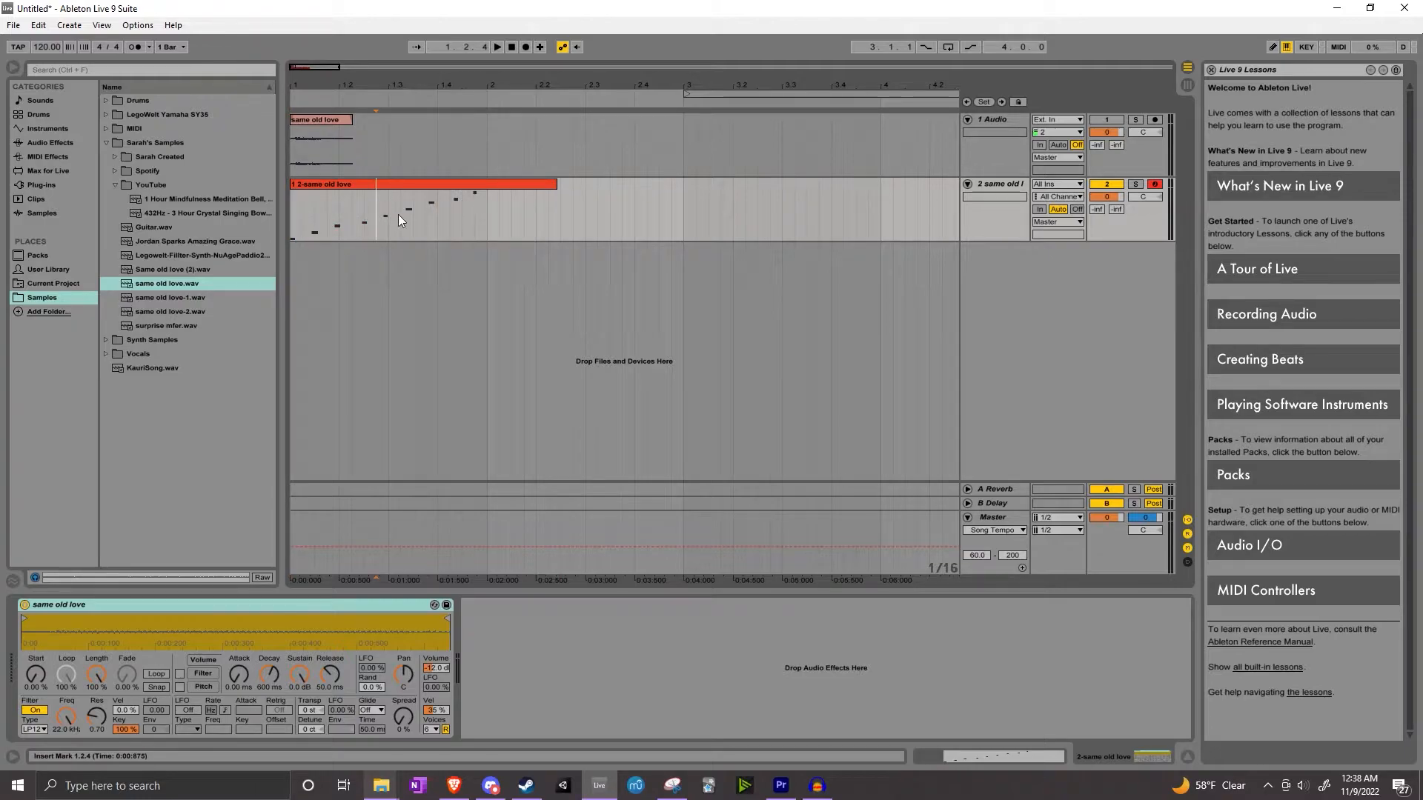
click(368, 182)
click(375, 193)
click(375, 187)
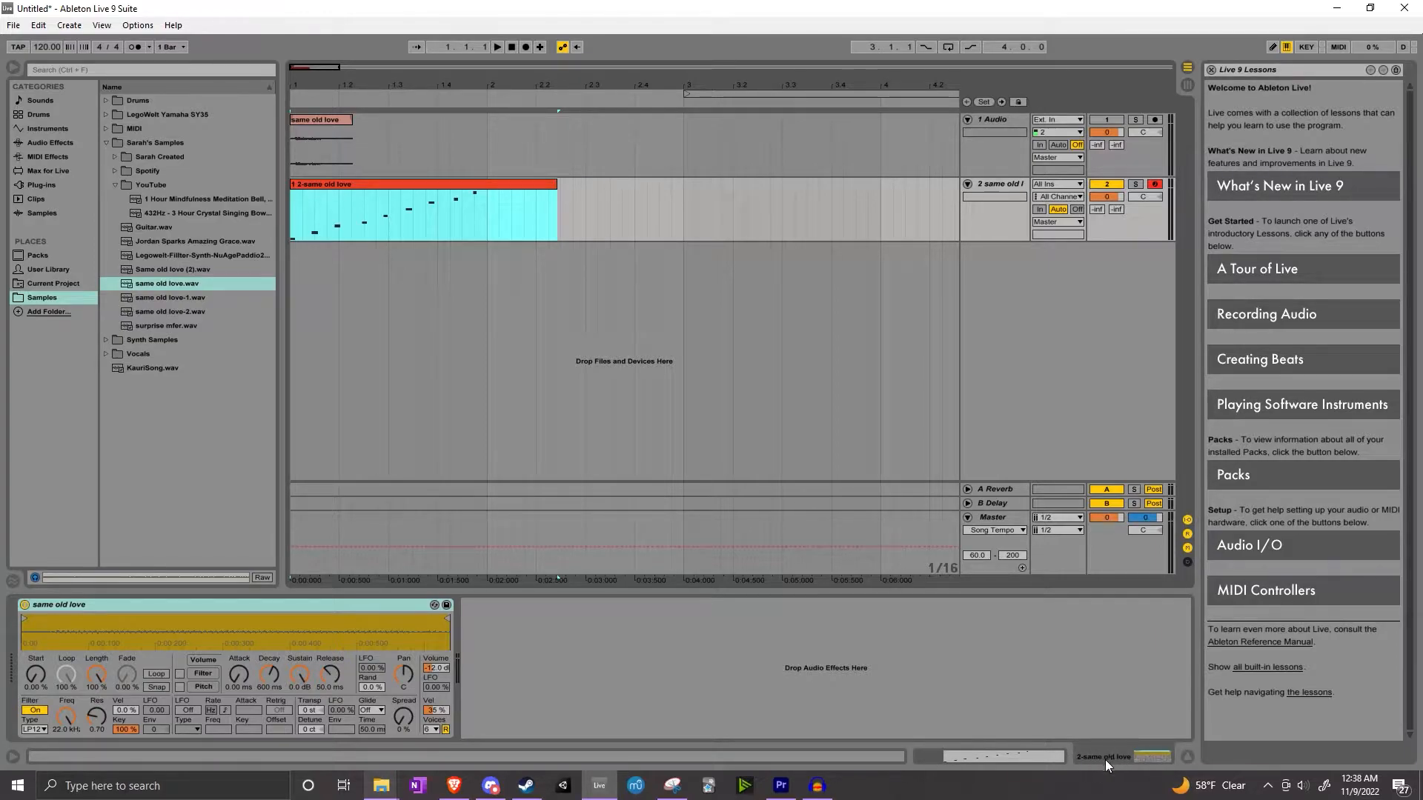
click(965, 756)
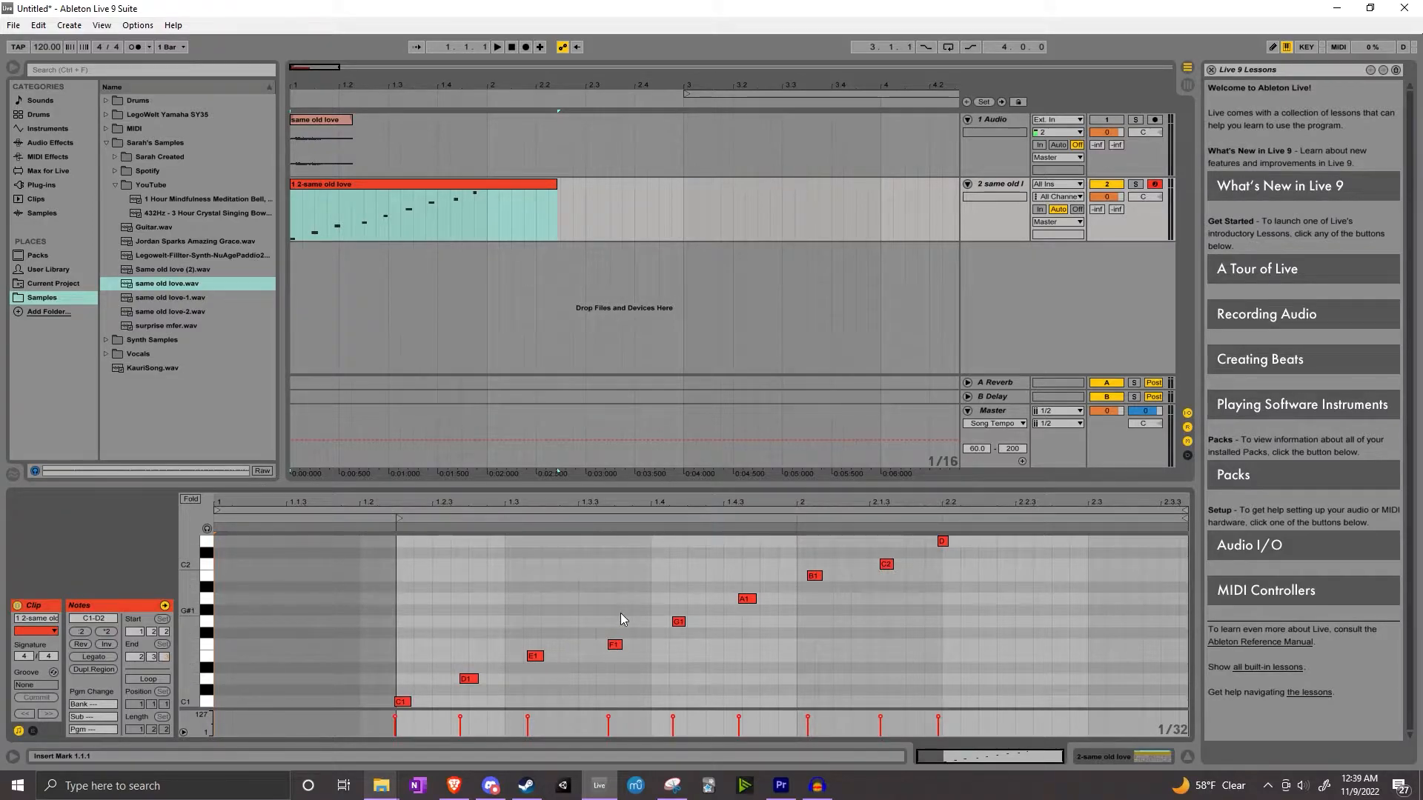
Draw extra notes A1, B1, C2, C2, B1, C#2 and B1 into the melody with the Draw tool
key(b)
click(514, 598)
click(546, 576)
click(620, 565)
click(657, 564)
click(677, 576)
click(805, 553)
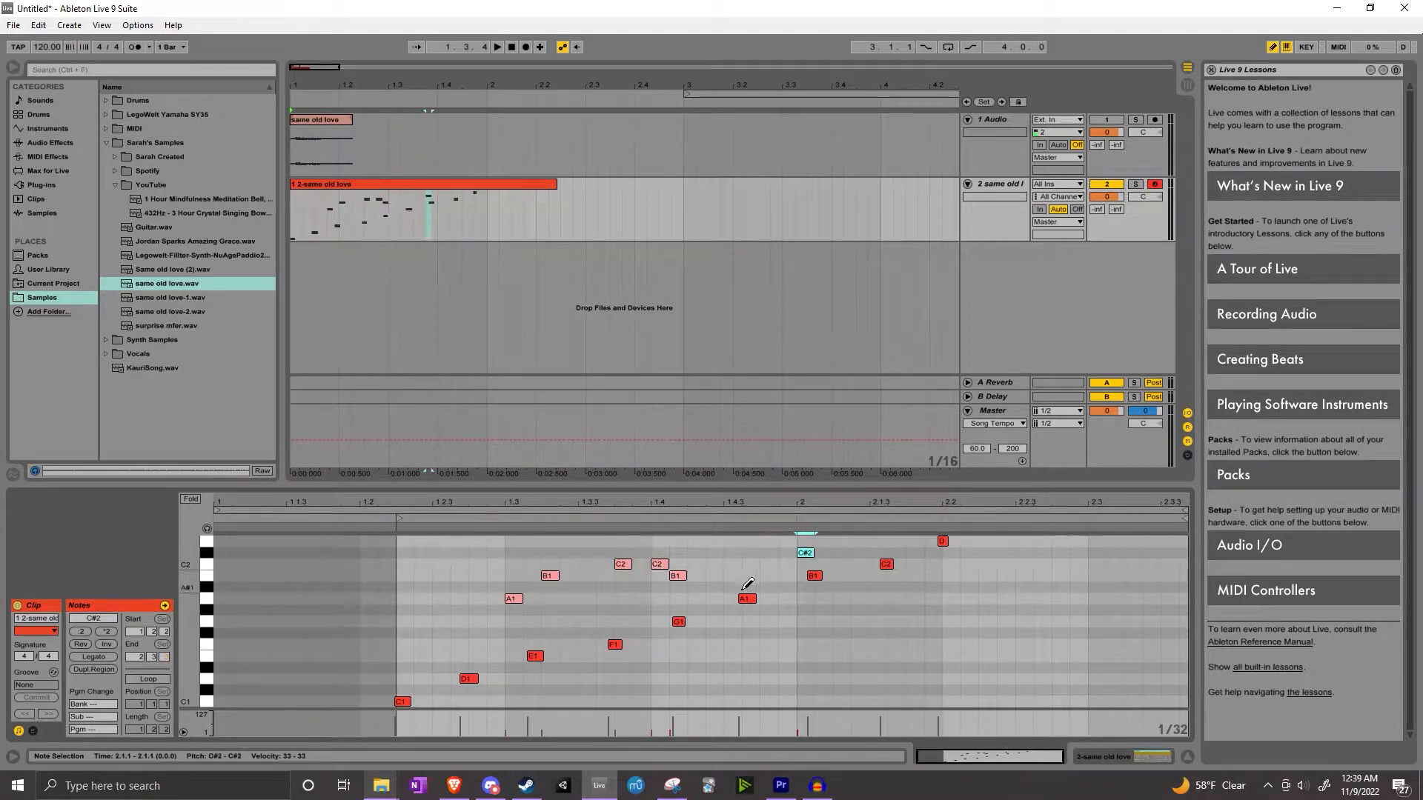
click(714, 575)
key(b)
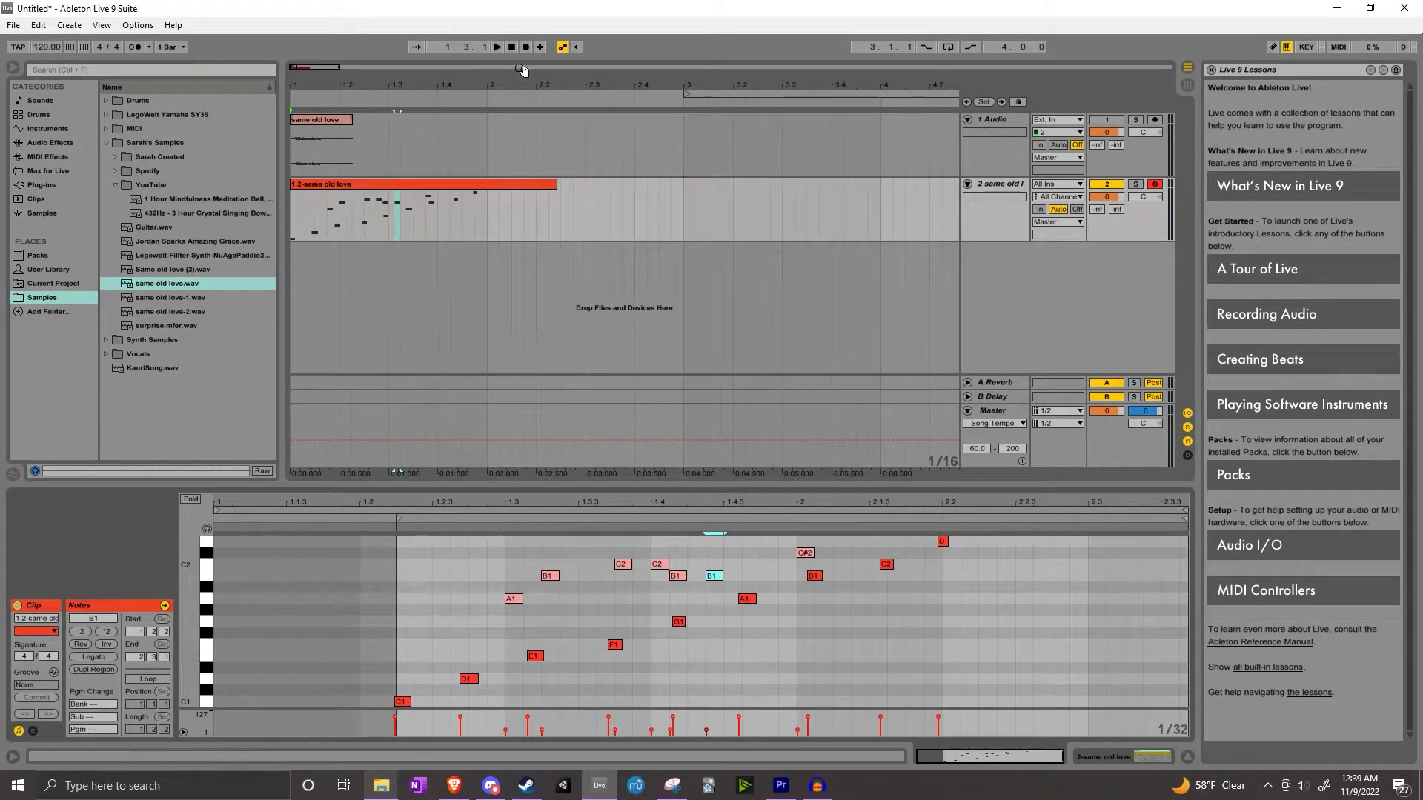
Play back the arrangement to hear the edited melody
click(513, 47)
click(497, 48)
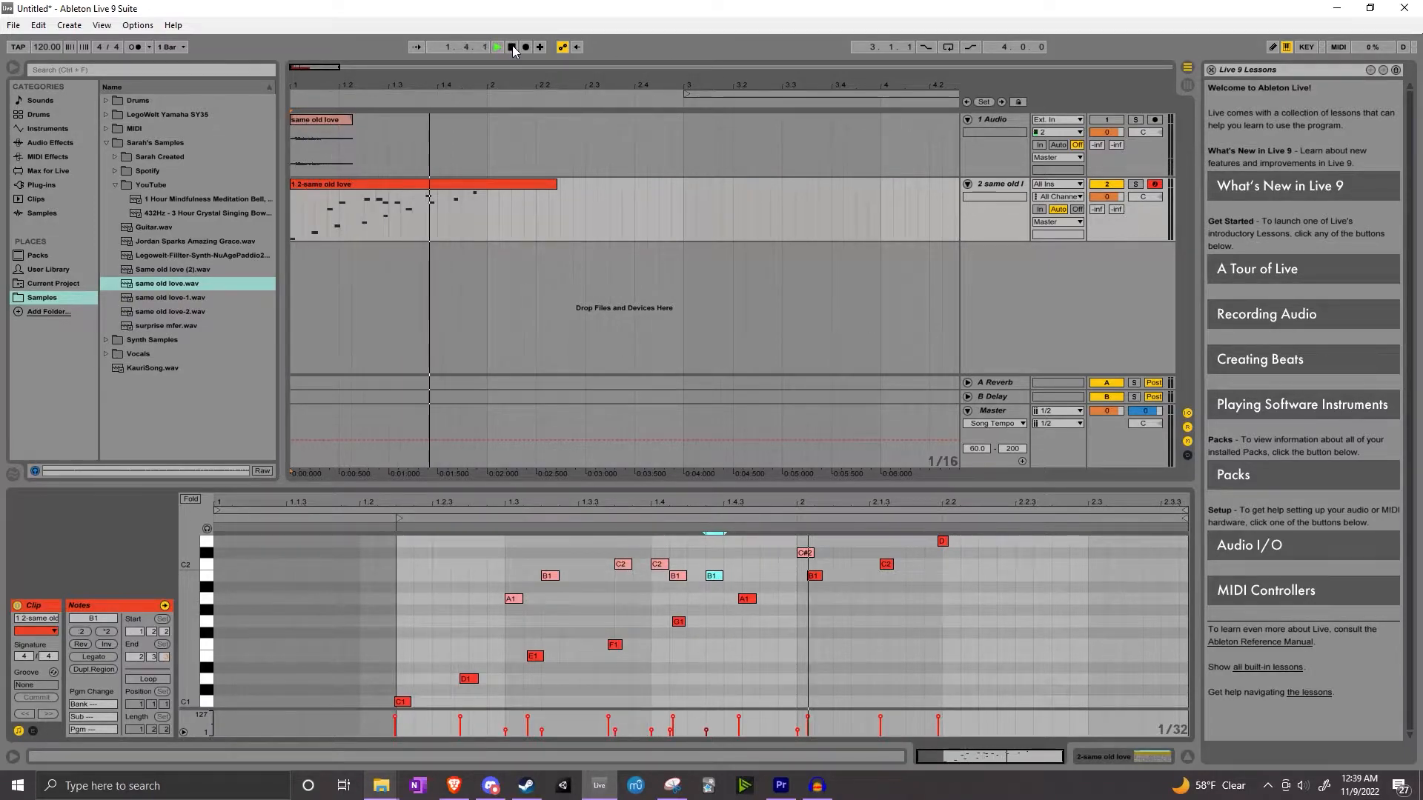
click(512, 48)
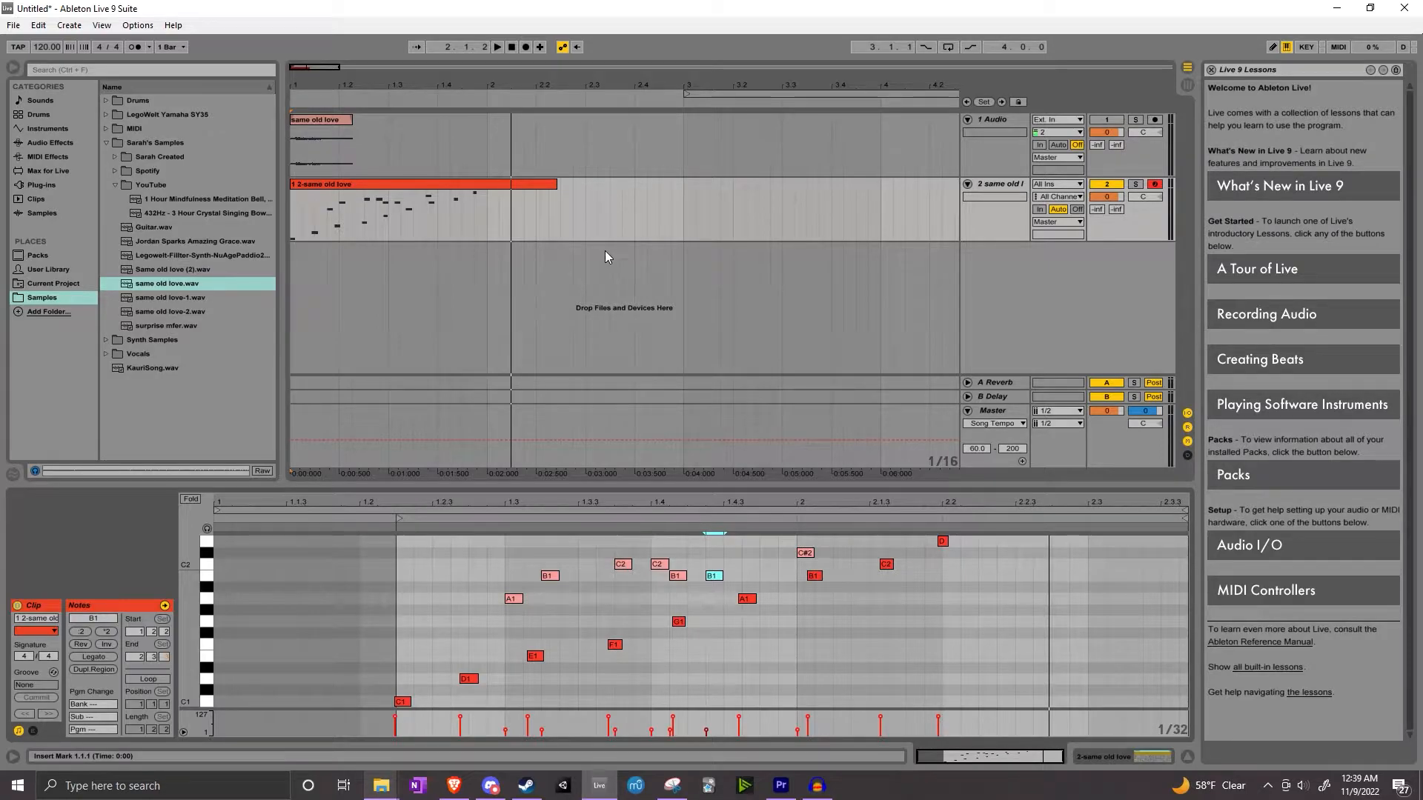
Solo the original audio track and play the arrangement back
click(1112, 187)
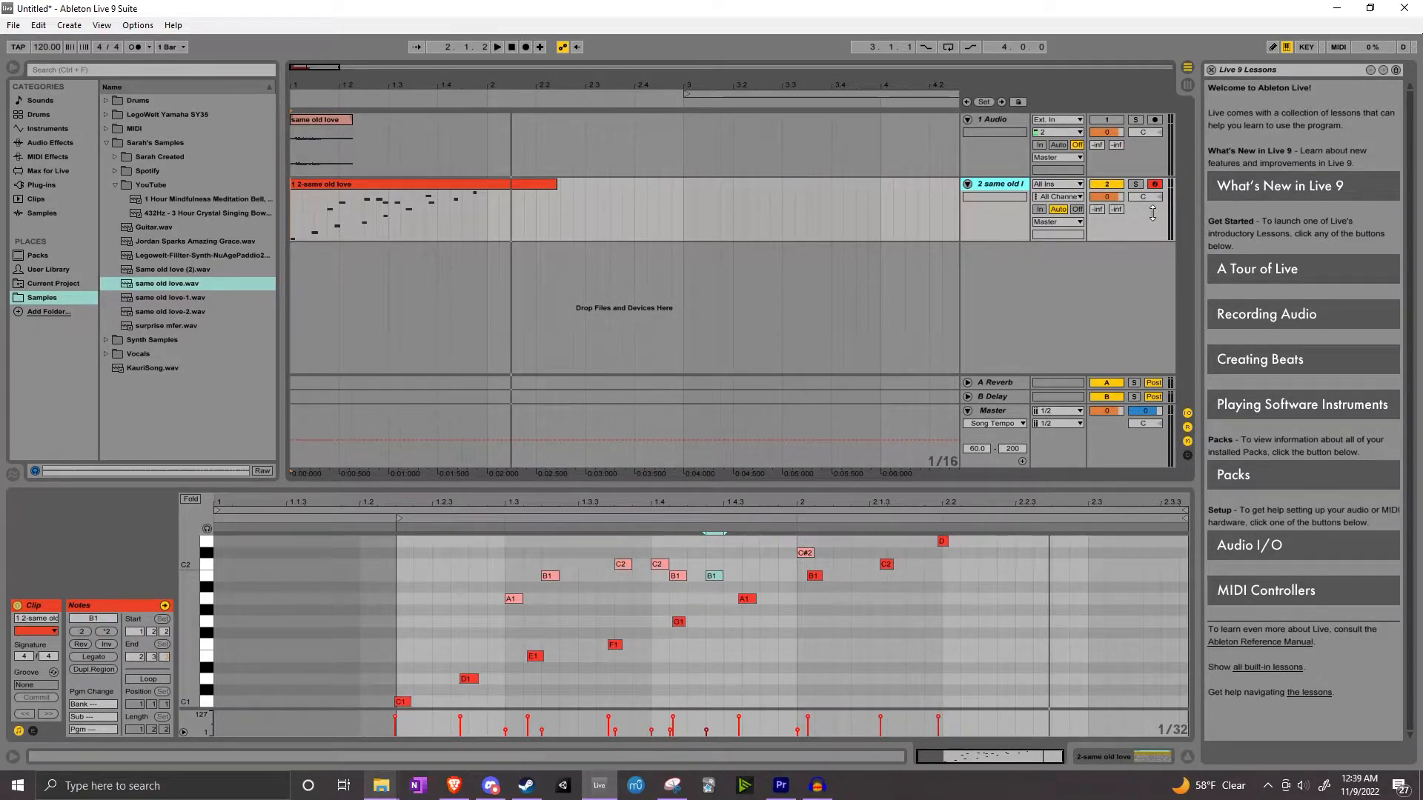
click(1139, 121)
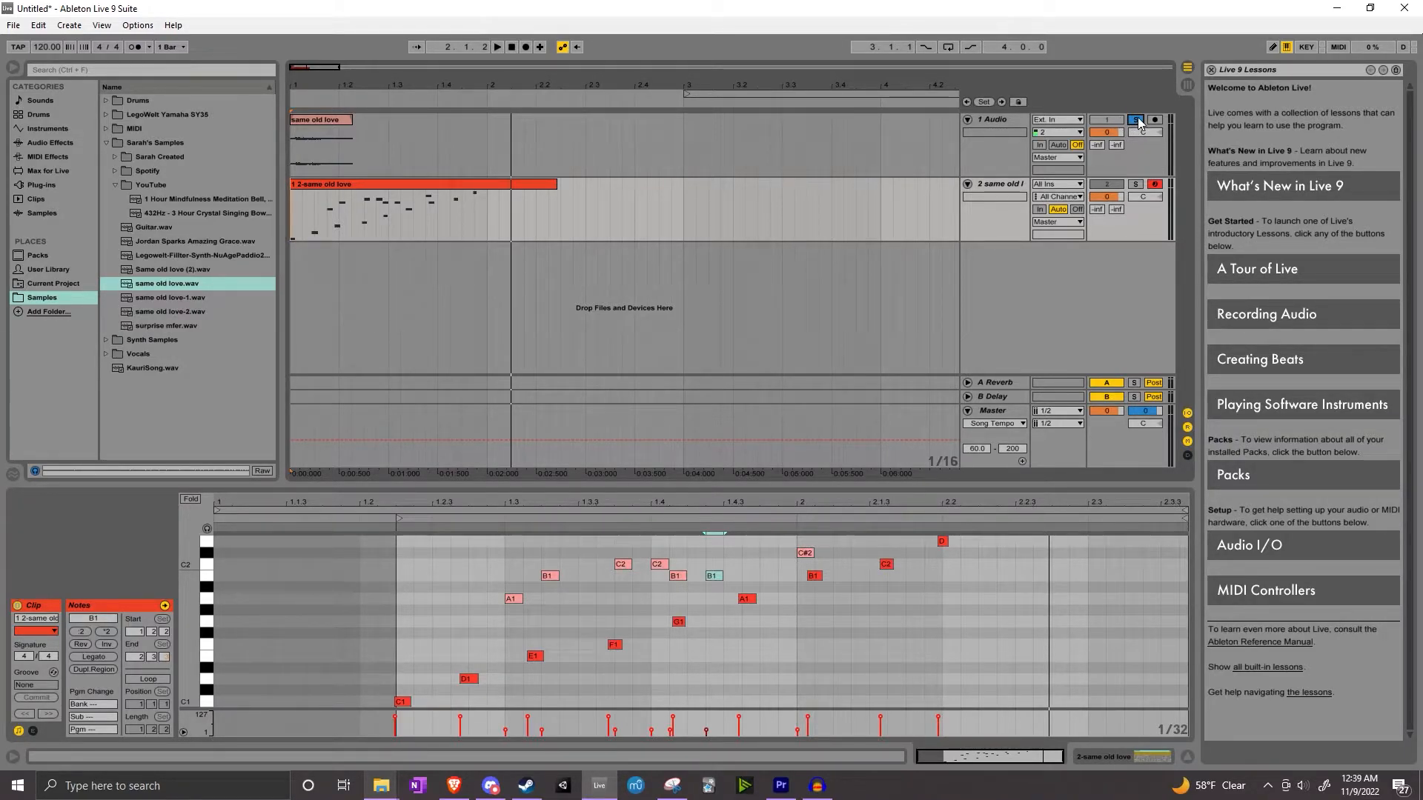
click(511, 47)
click(499, 46)
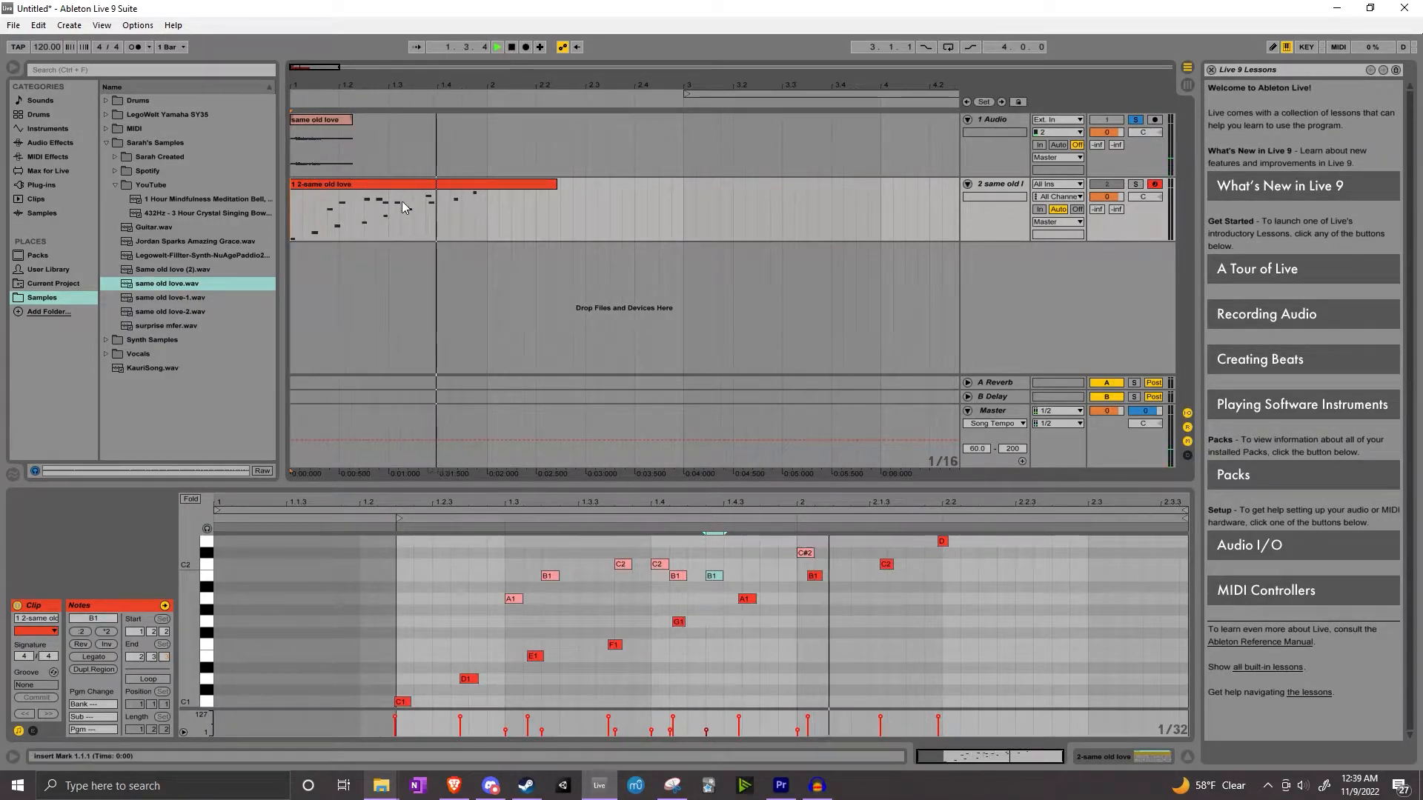
click(512, 46)
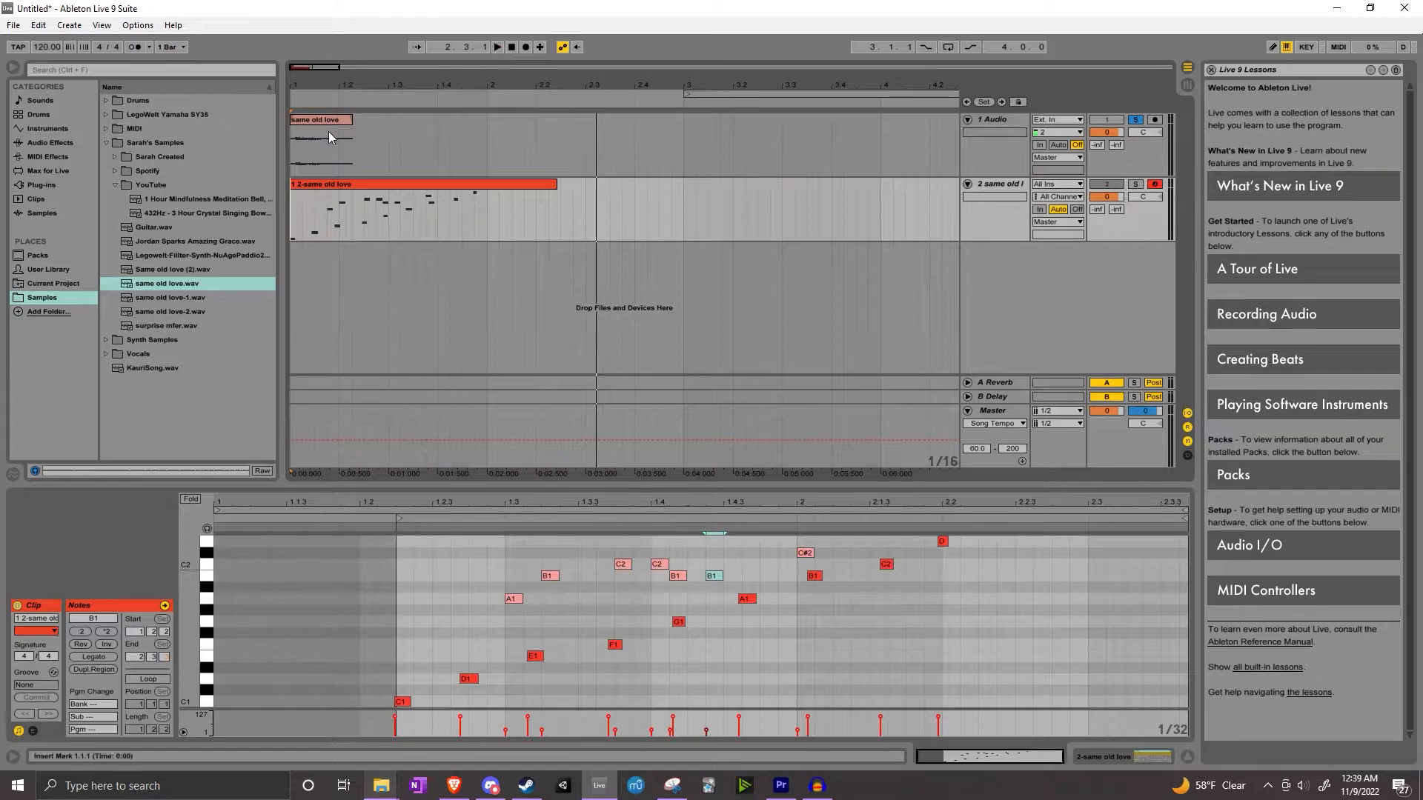
Insert a new audio track below the MIDI track
click(304, 117)
right_click(1021, 259)
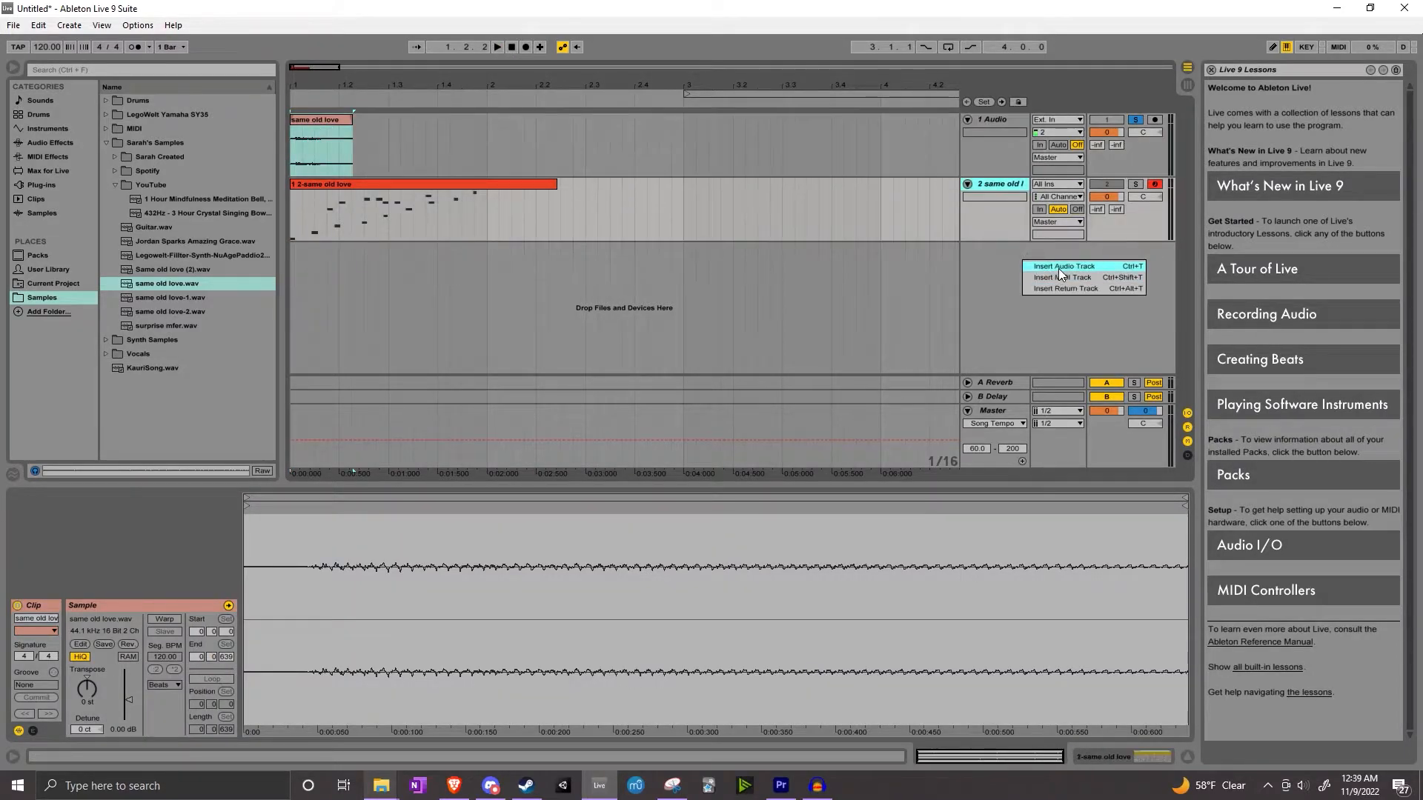
click(1058, 266)
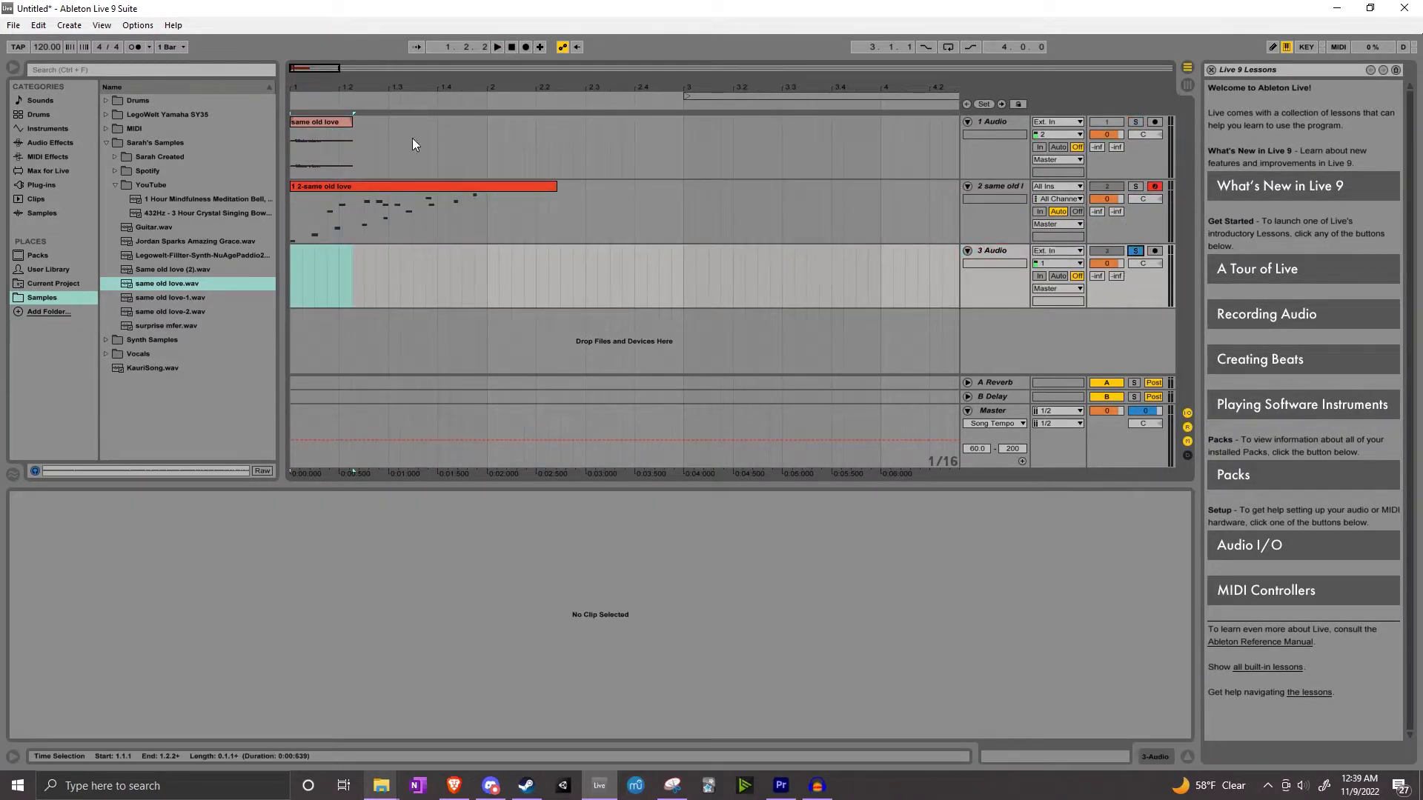
Play the arrangement, then shorten the MIDI clip to end at bar 2 and open it in the editor
click(498, 47)
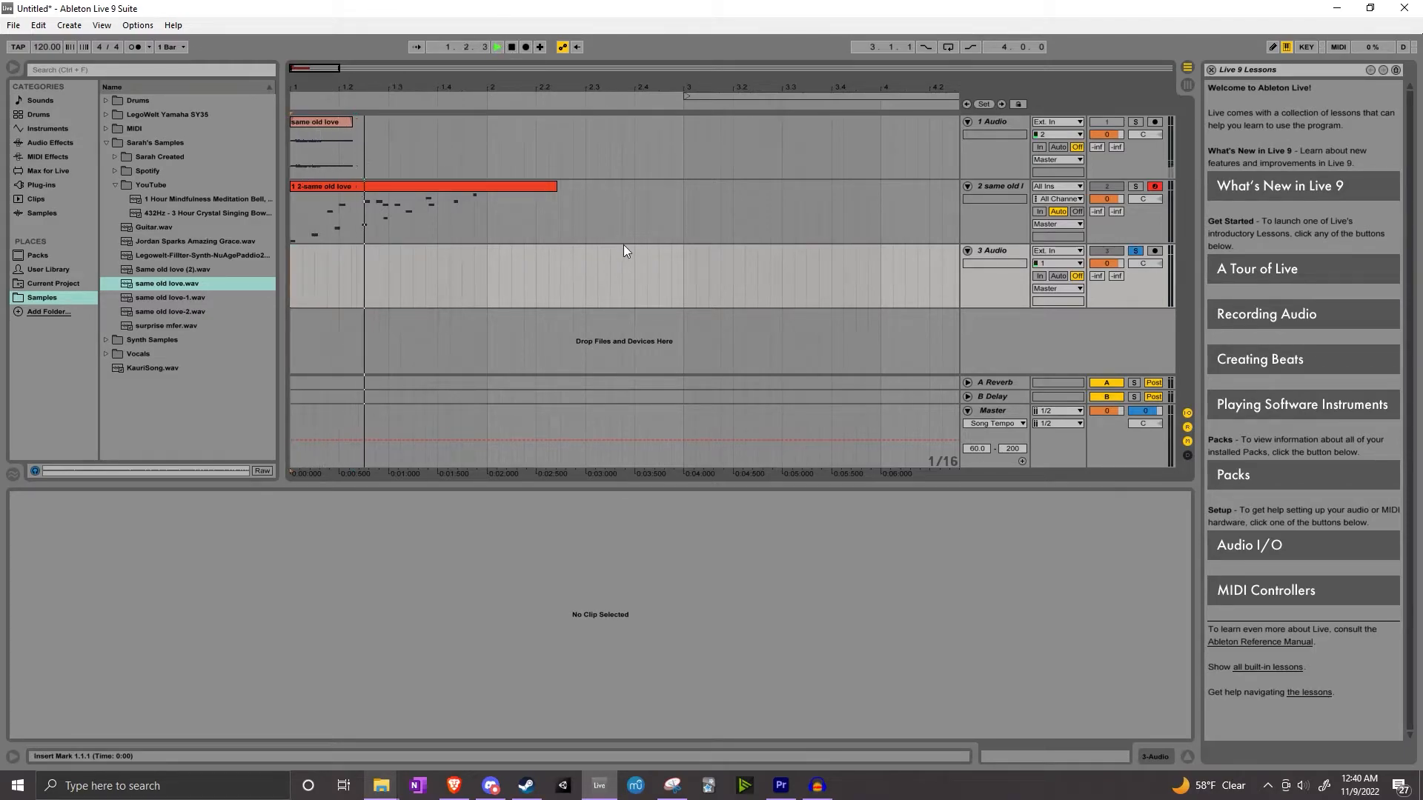
click(512, 46)
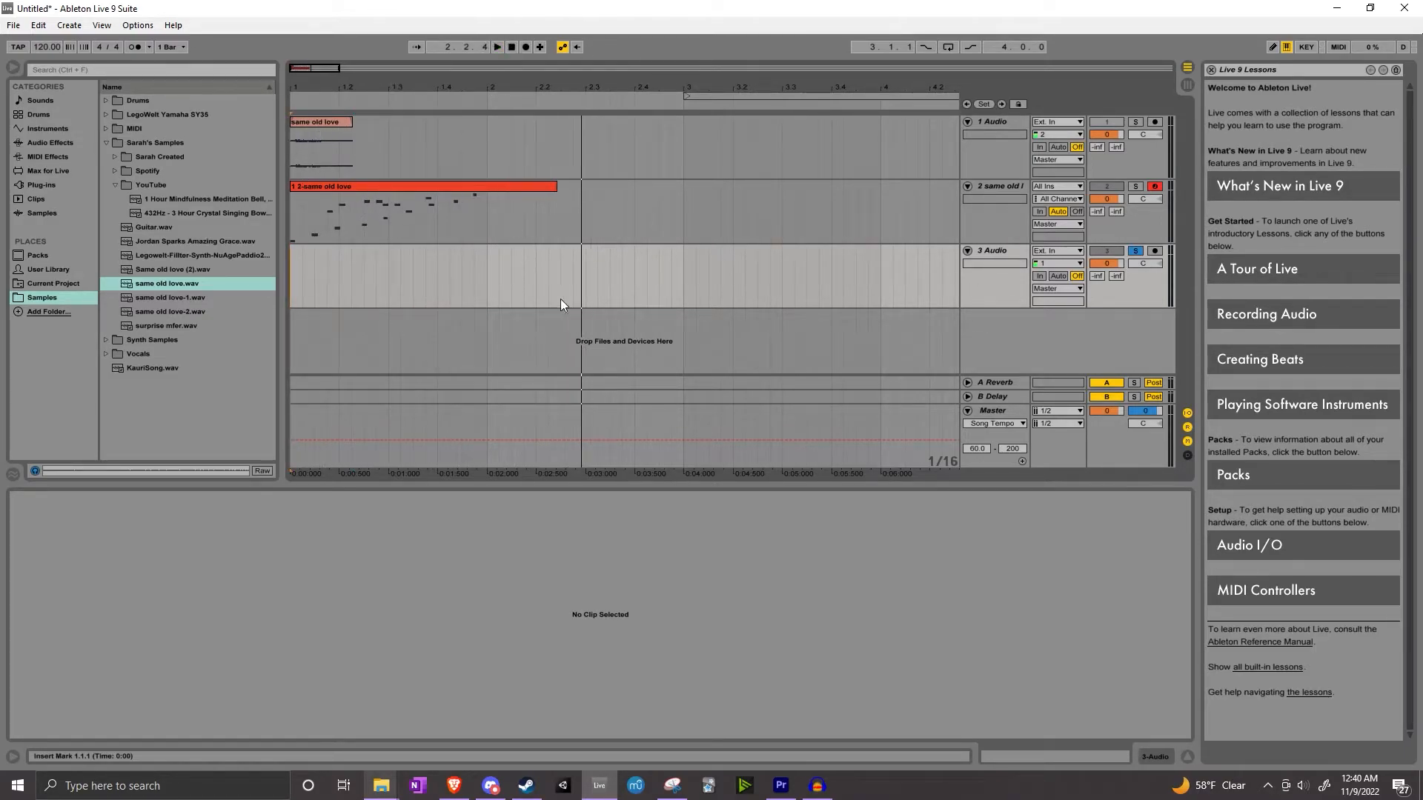
double_click(554, 194)
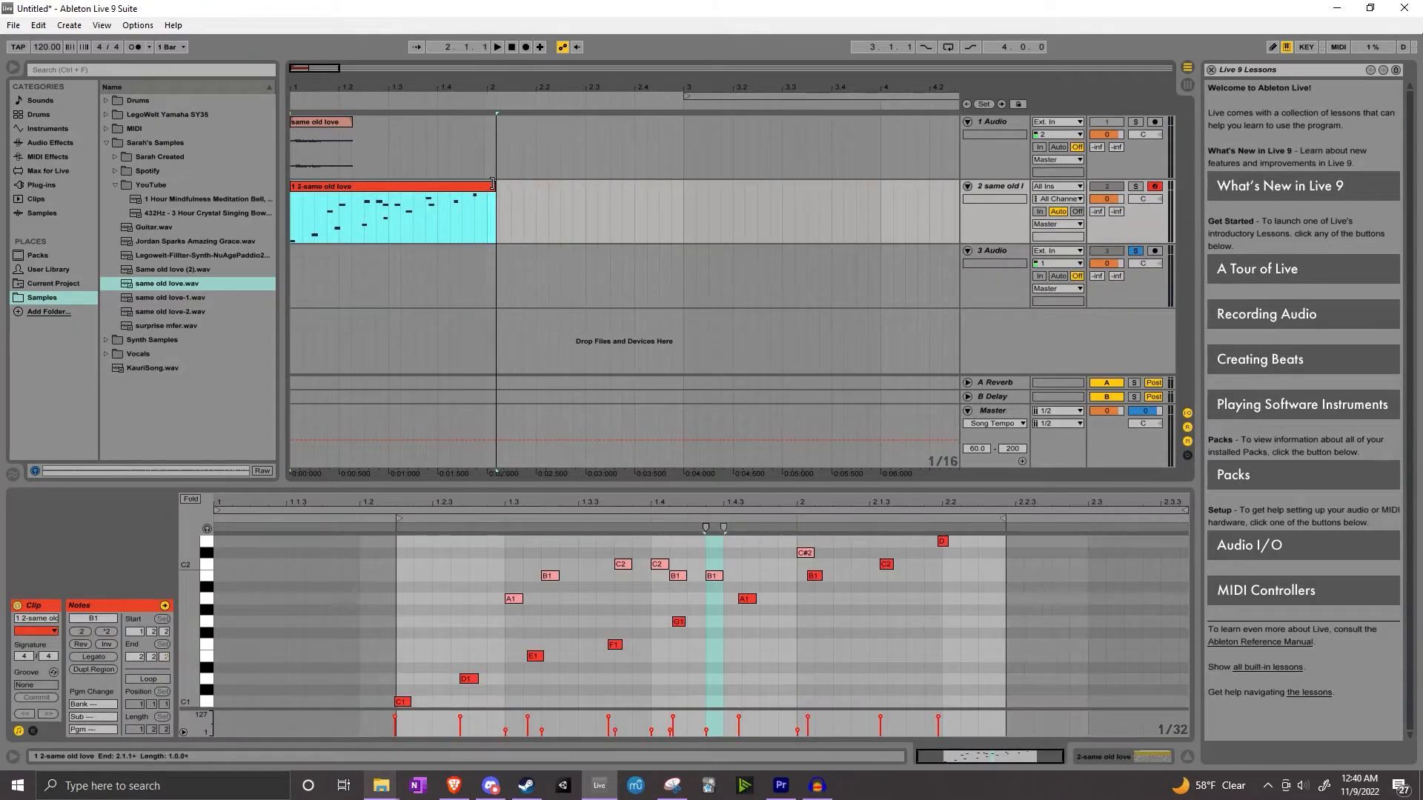
Solo the new audio track and delete it
click(1136, 252)
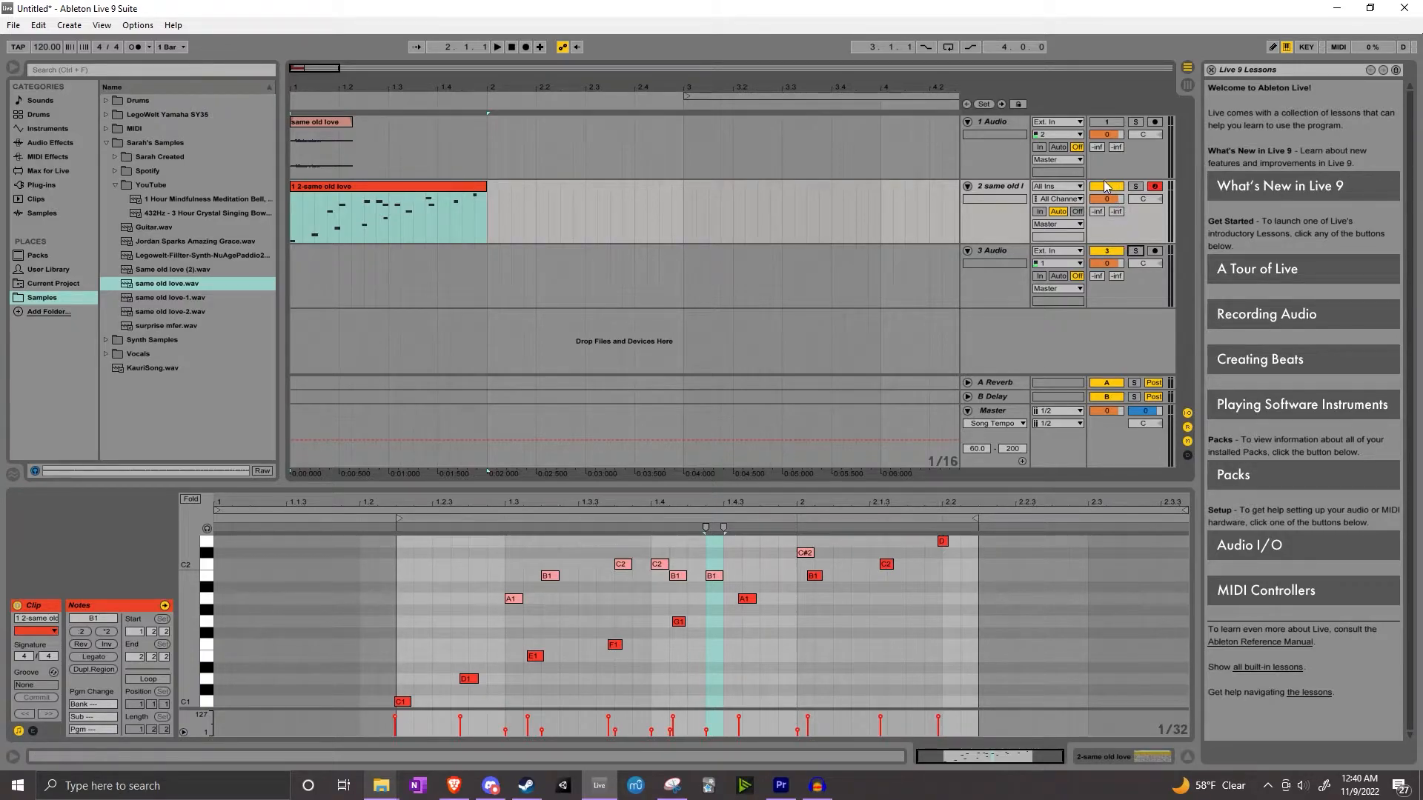
right_click(993, 253)
click(1027, 294)
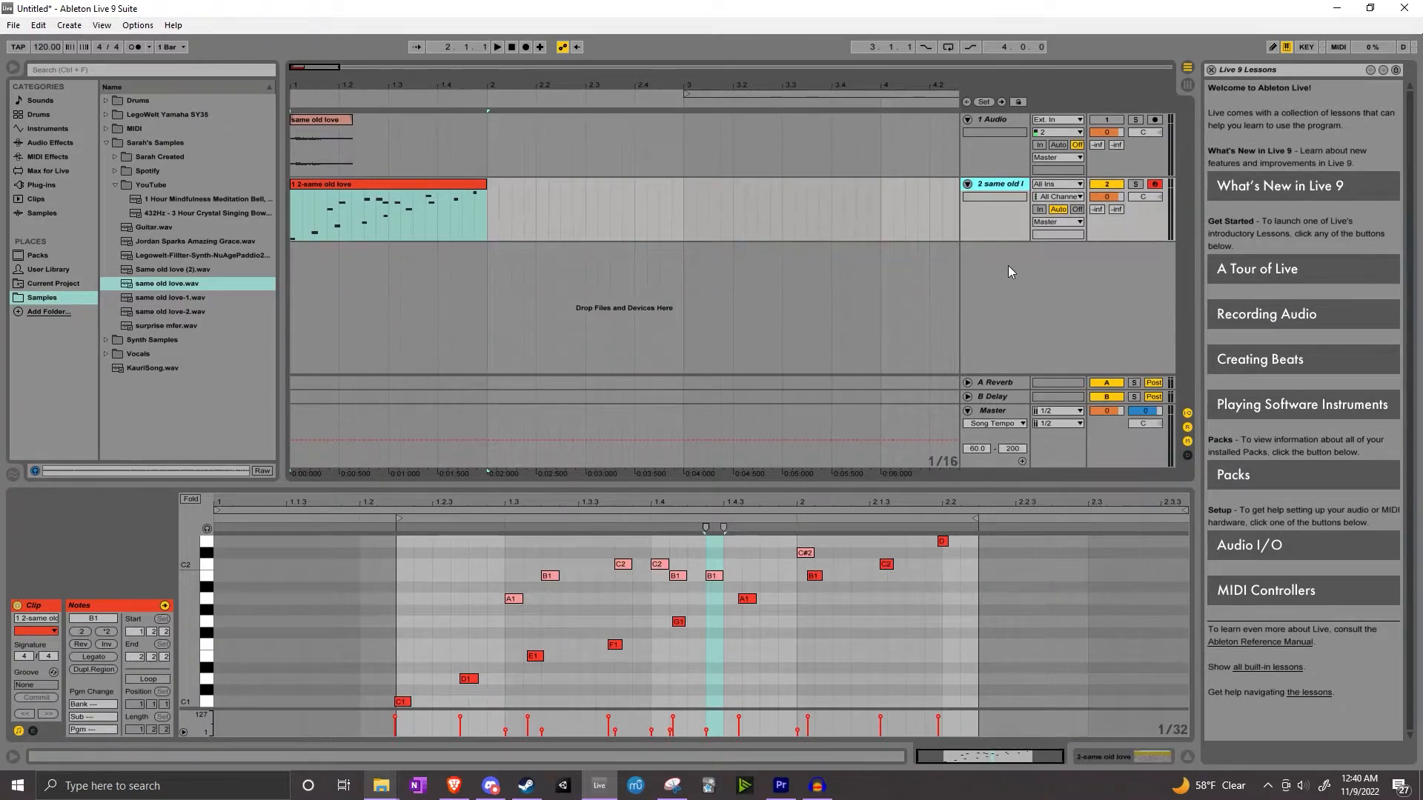
Play back the edited MIDI clip from the start and show the track's Simpler instrument device
click(513, 207)
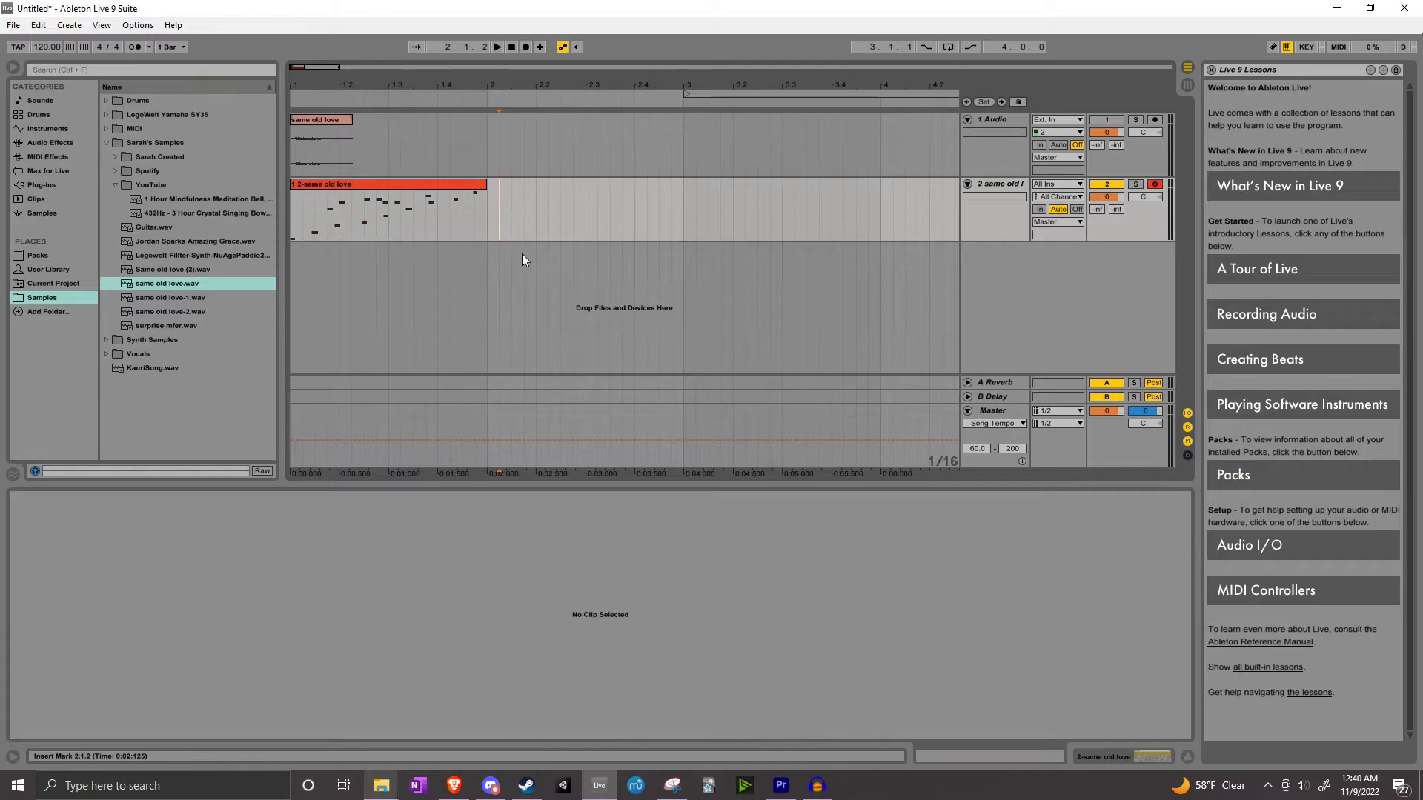
click(434, 185)
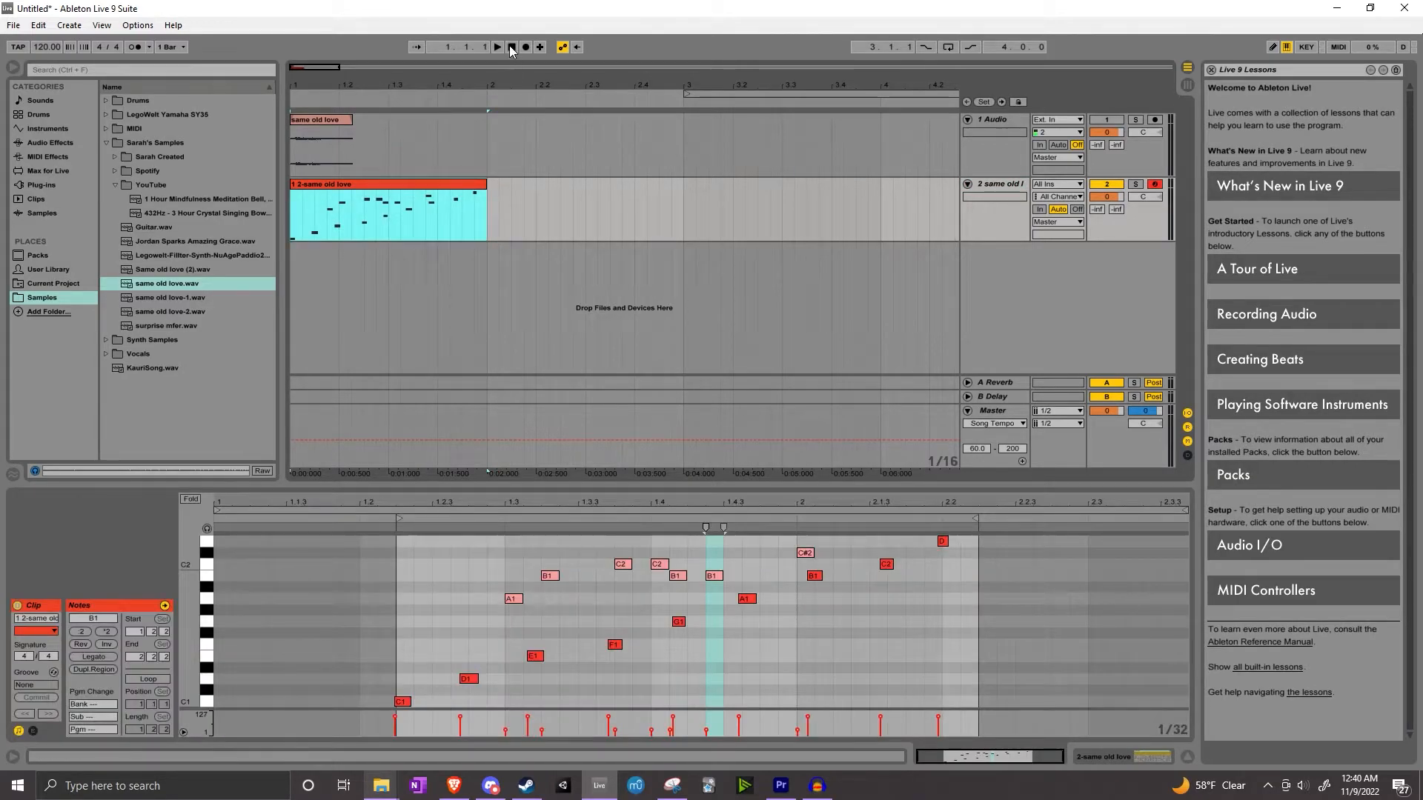
click(511, 48)
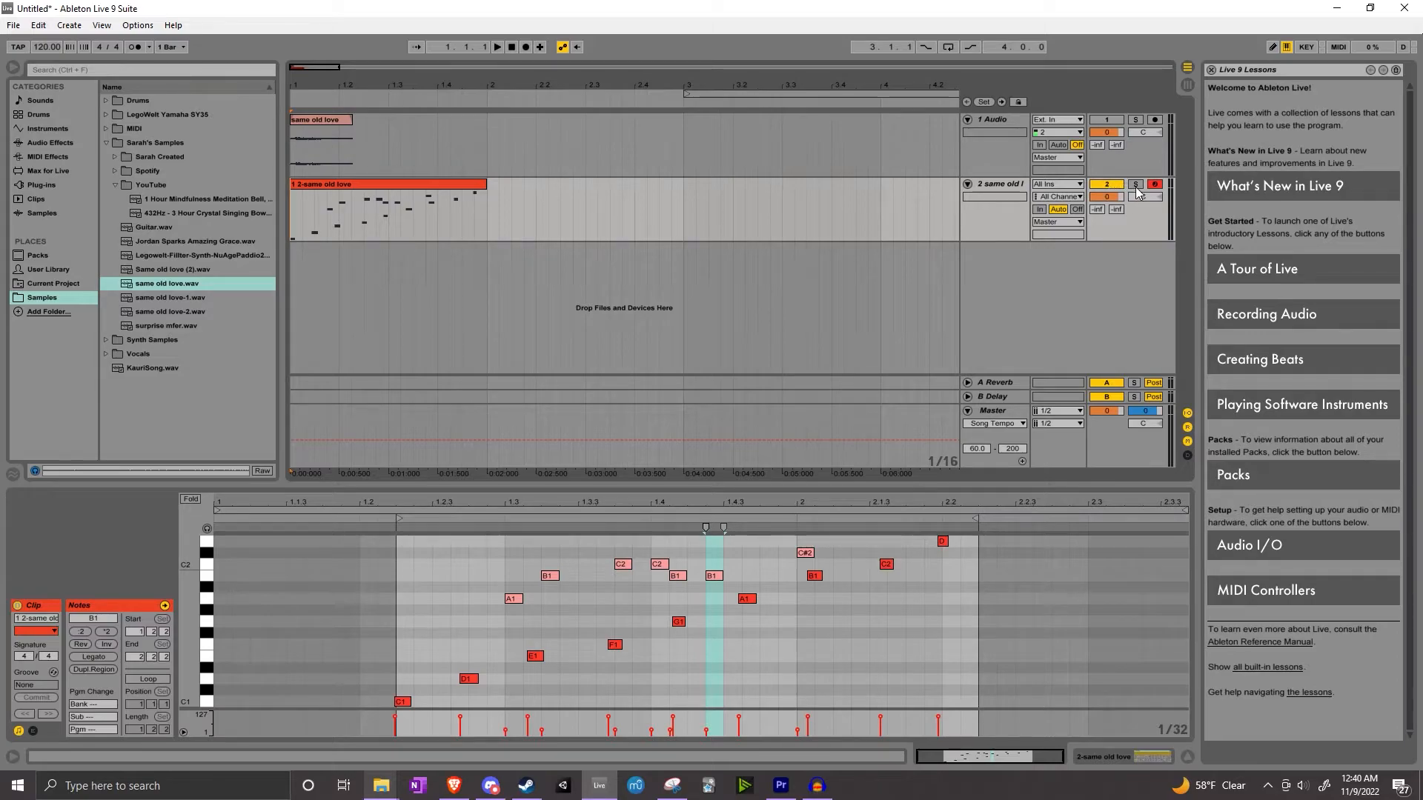
key(space)
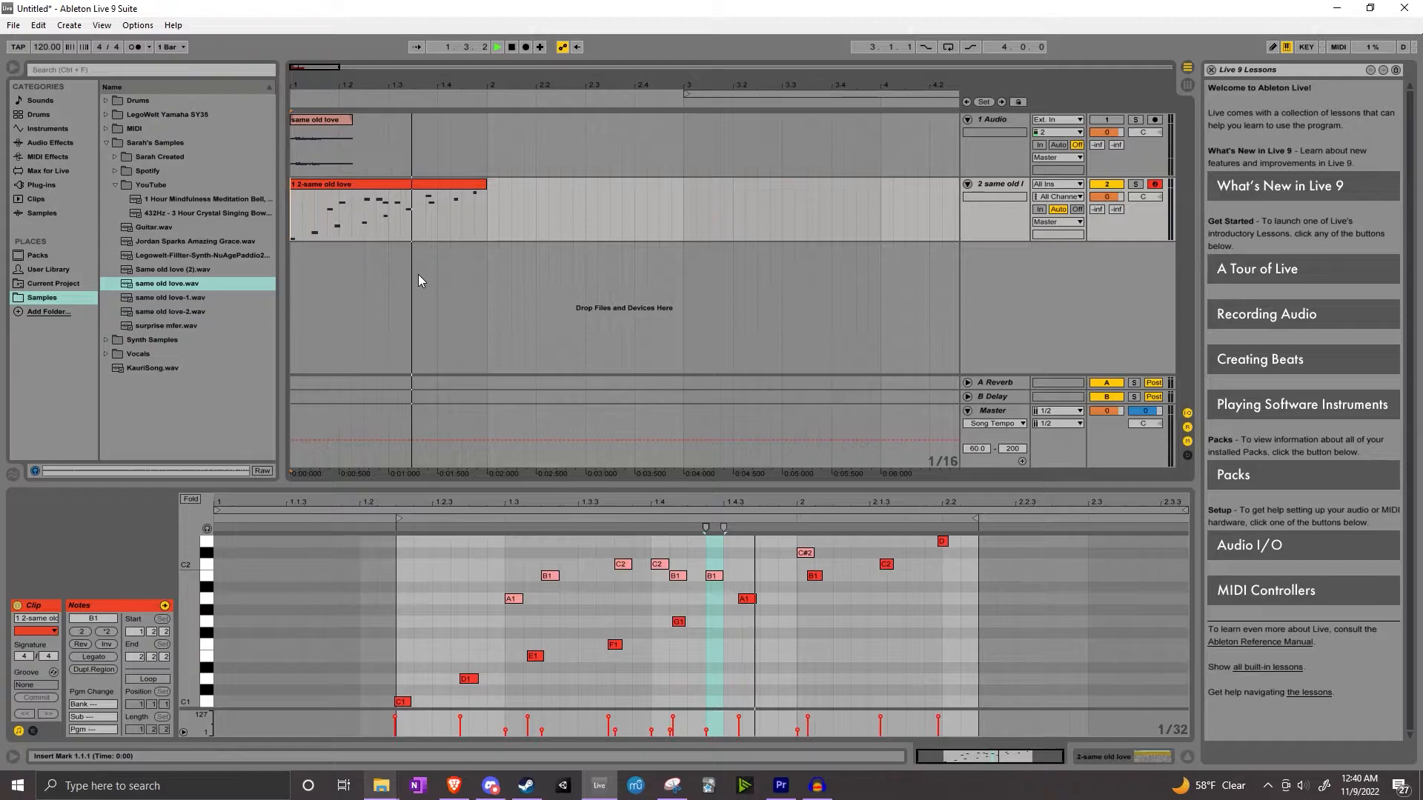
click(511, 48)
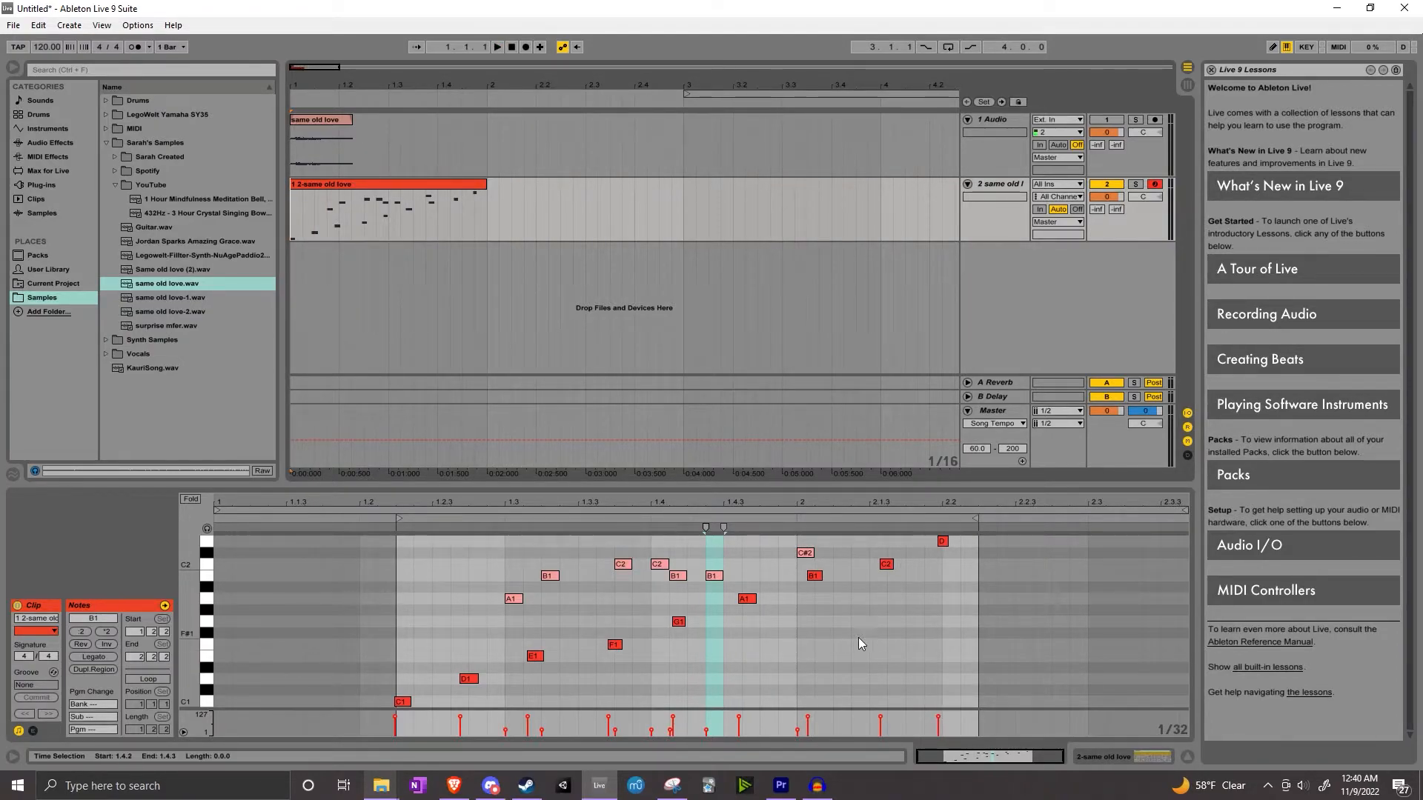
click(1104, 757)
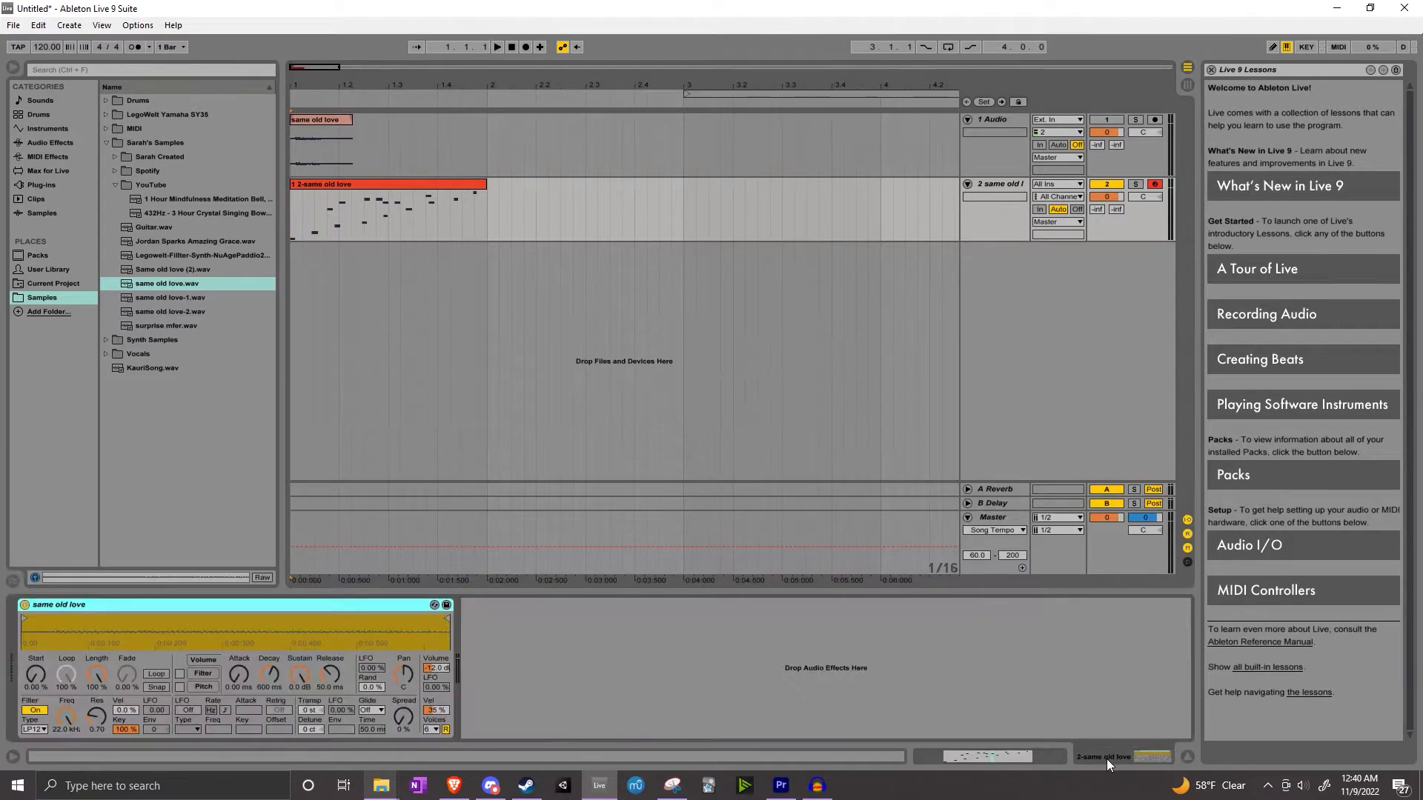
Play back the track with the Simpler instrument device in view
click(1085, 756)
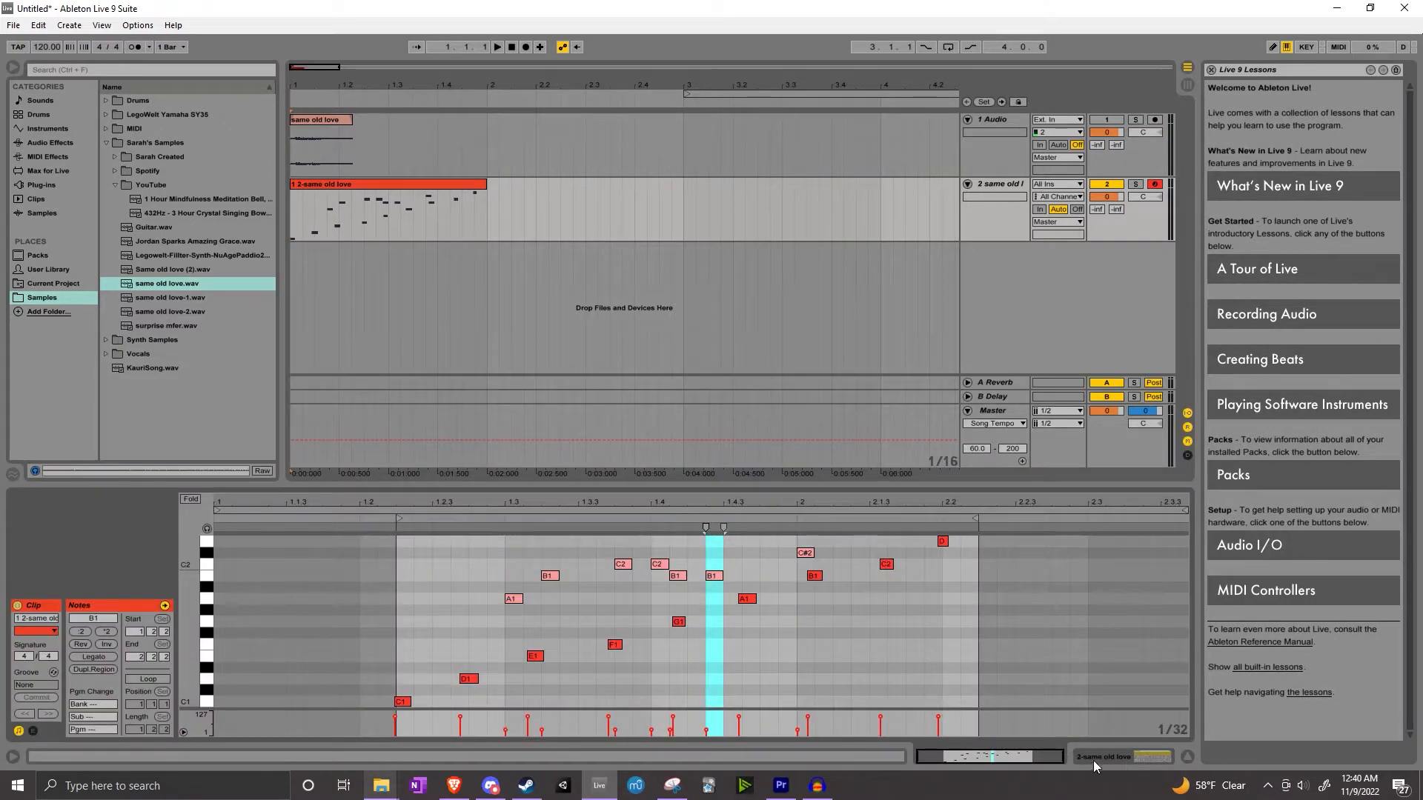
click(1102, 758)
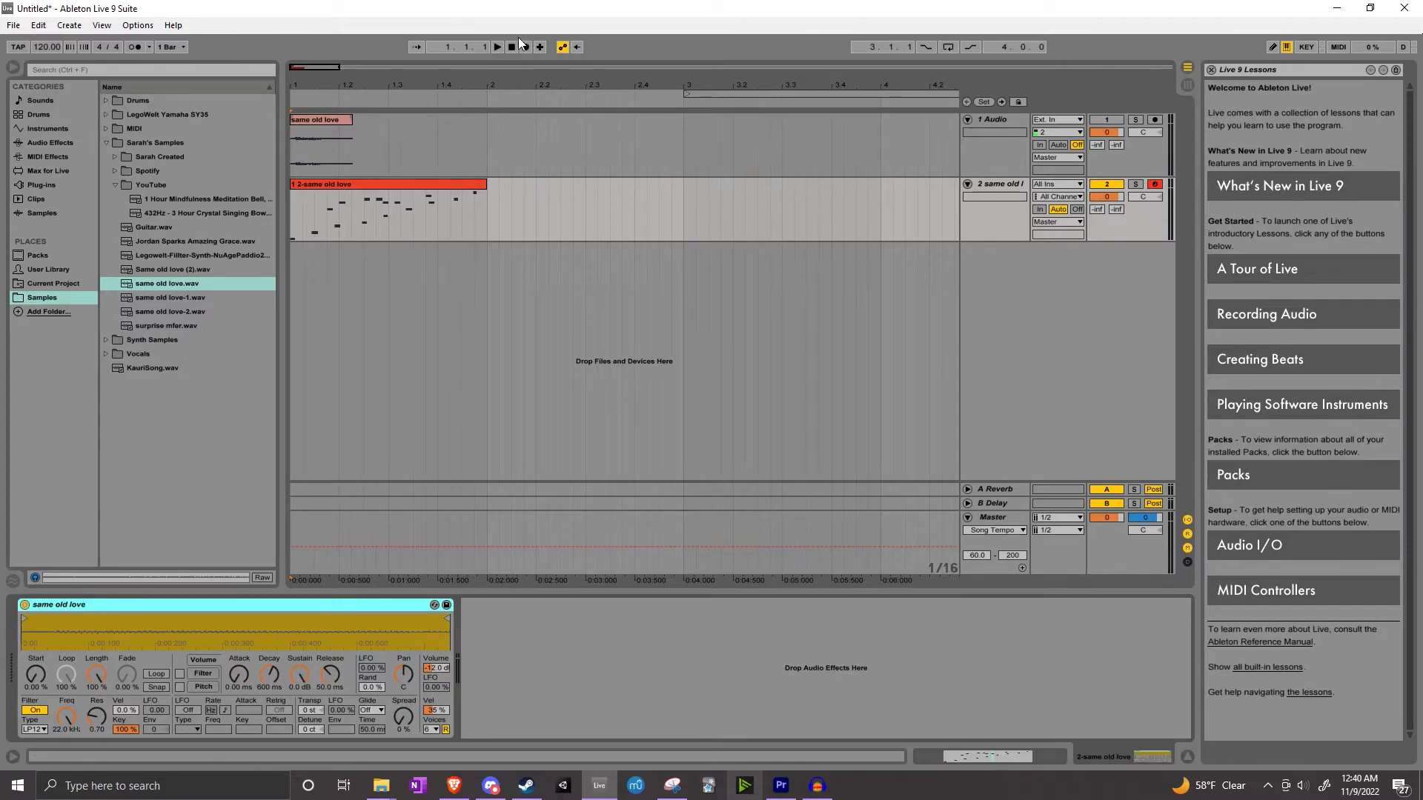
click(498, 48)
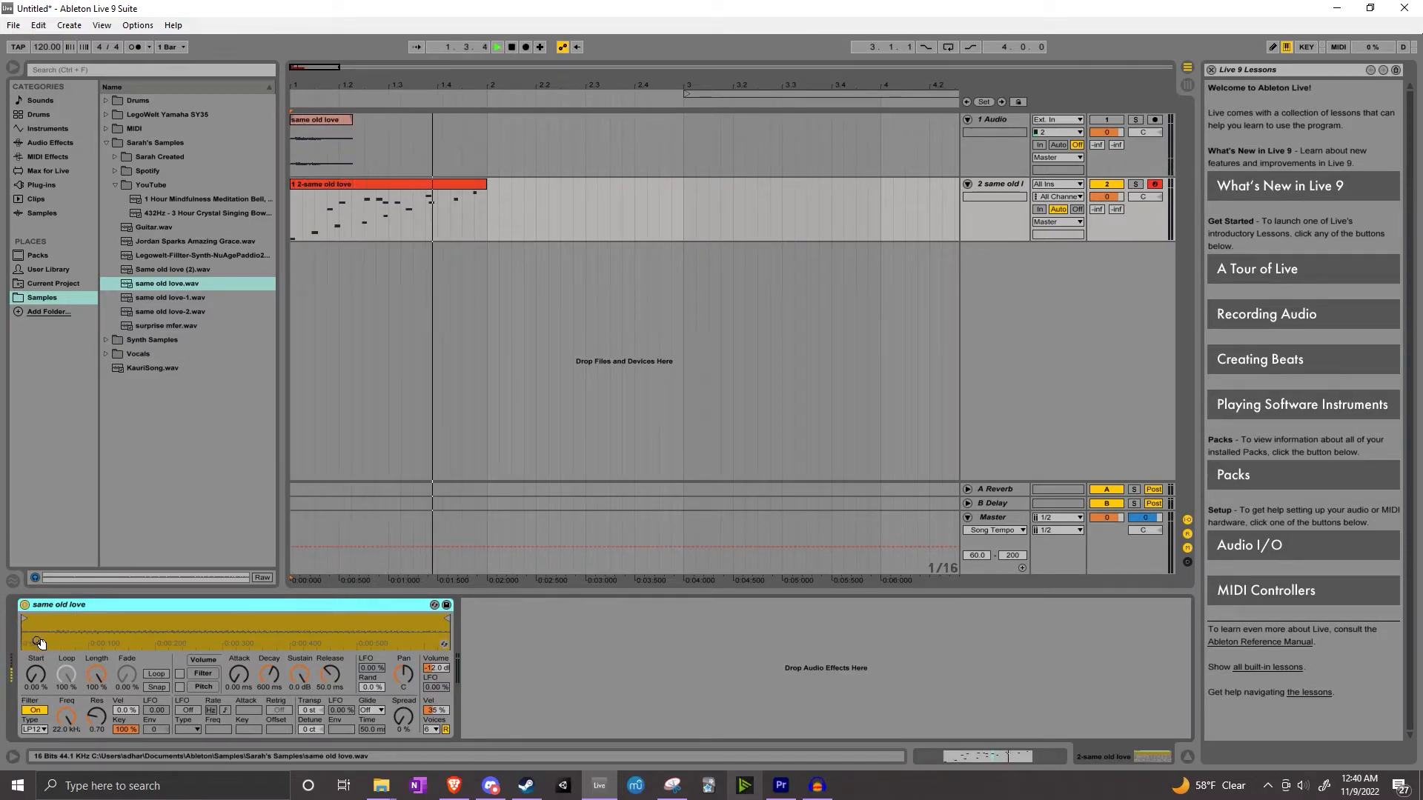
click(510, 47)
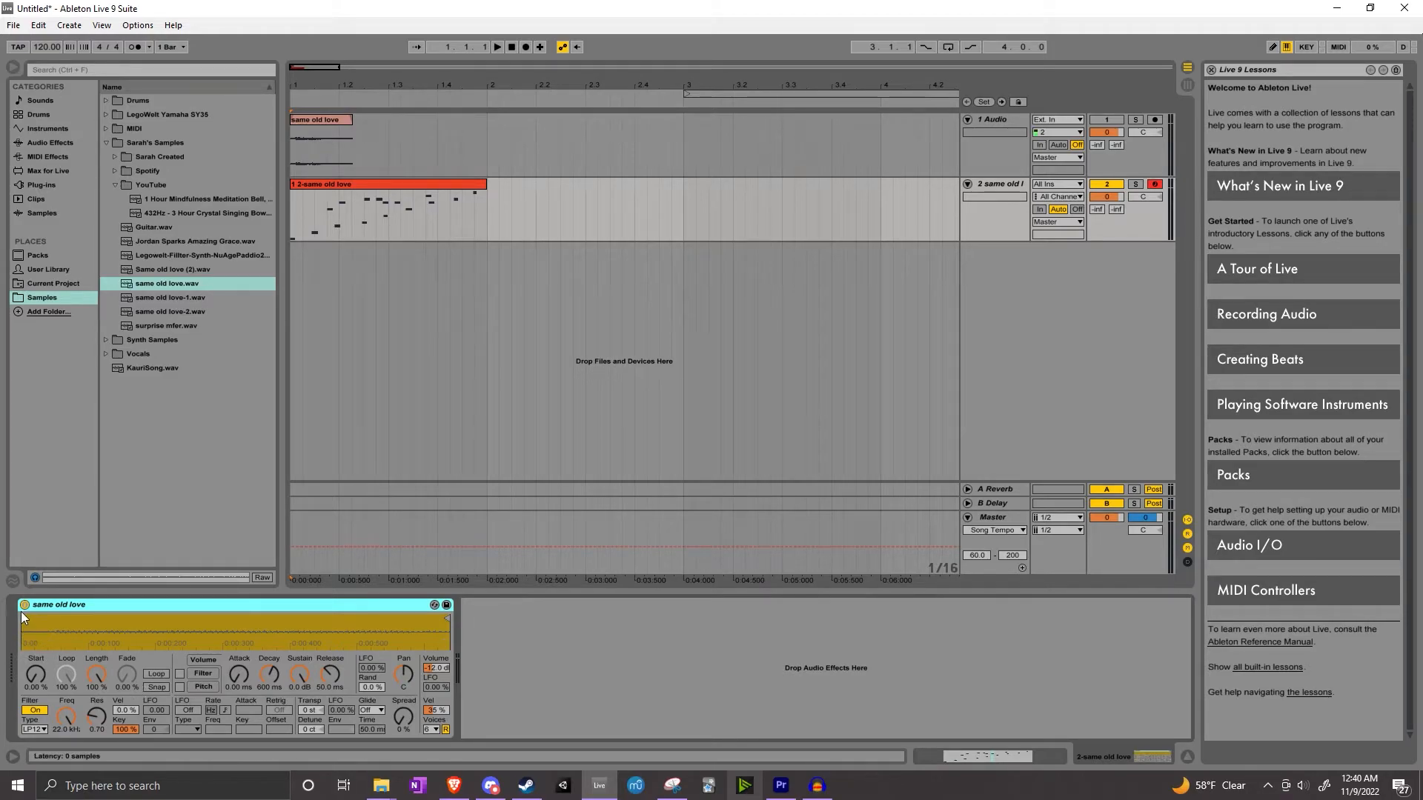
Move the Simpler sample's start marker slightly later in the waveform and play the track again
drag(24, 618, 45, 618)
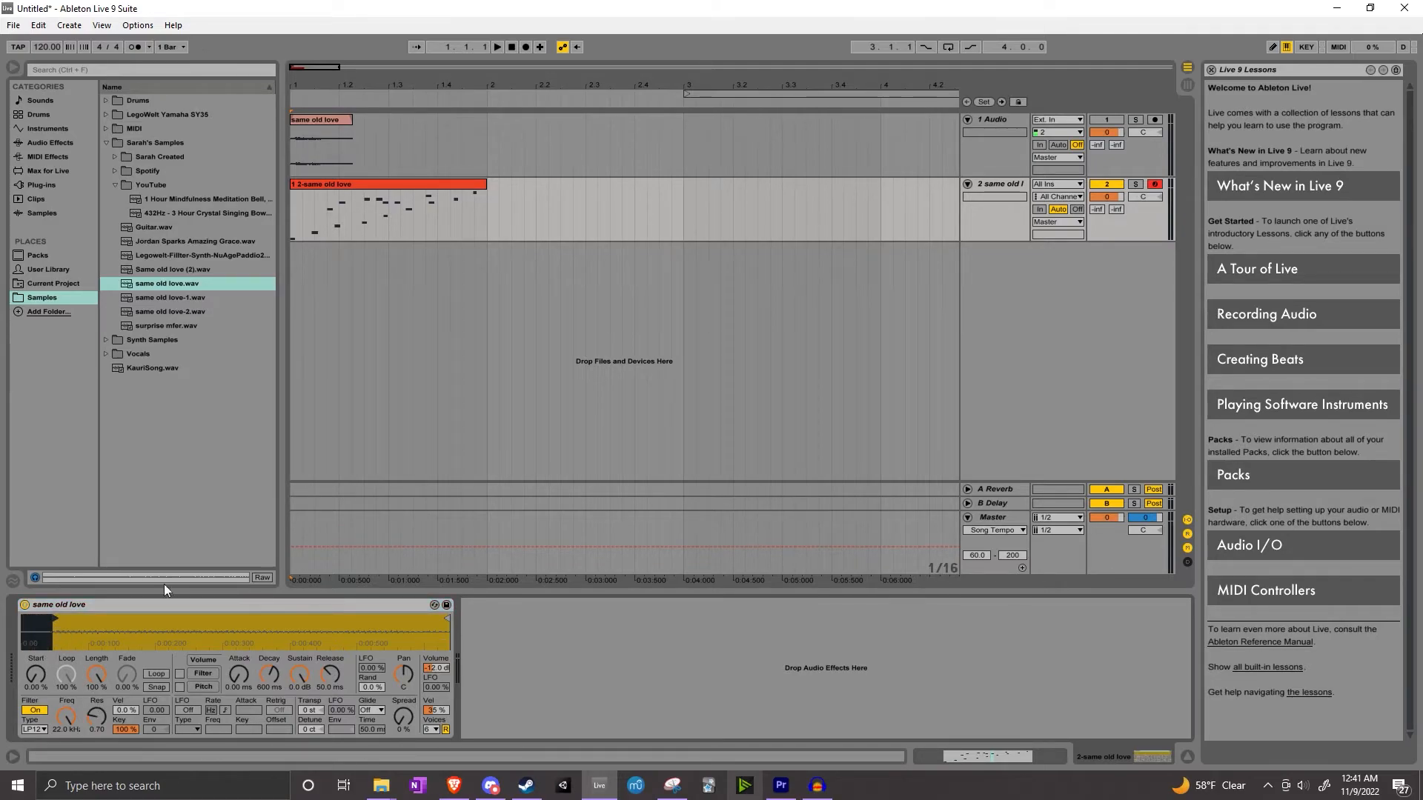
click(498, 46)
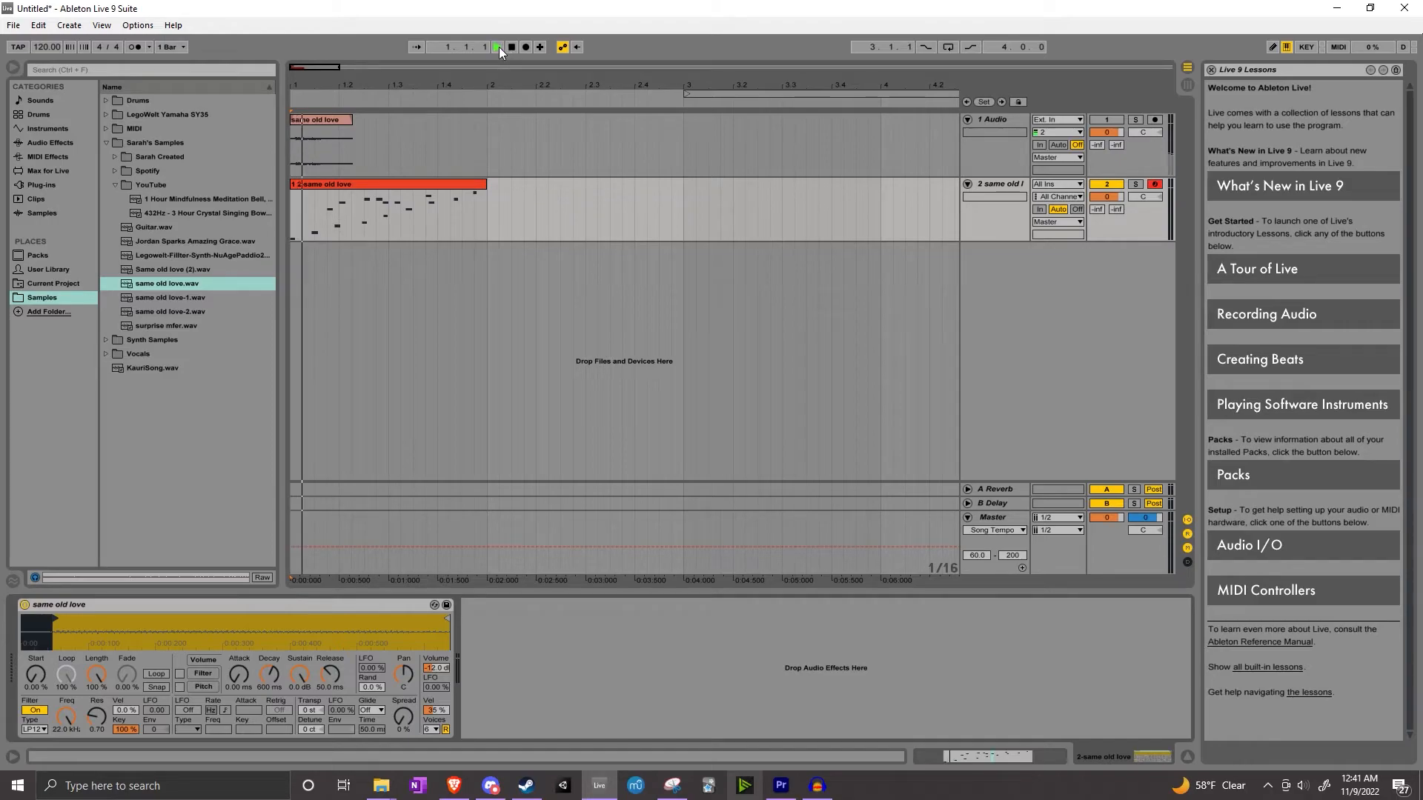
click(511, 47)
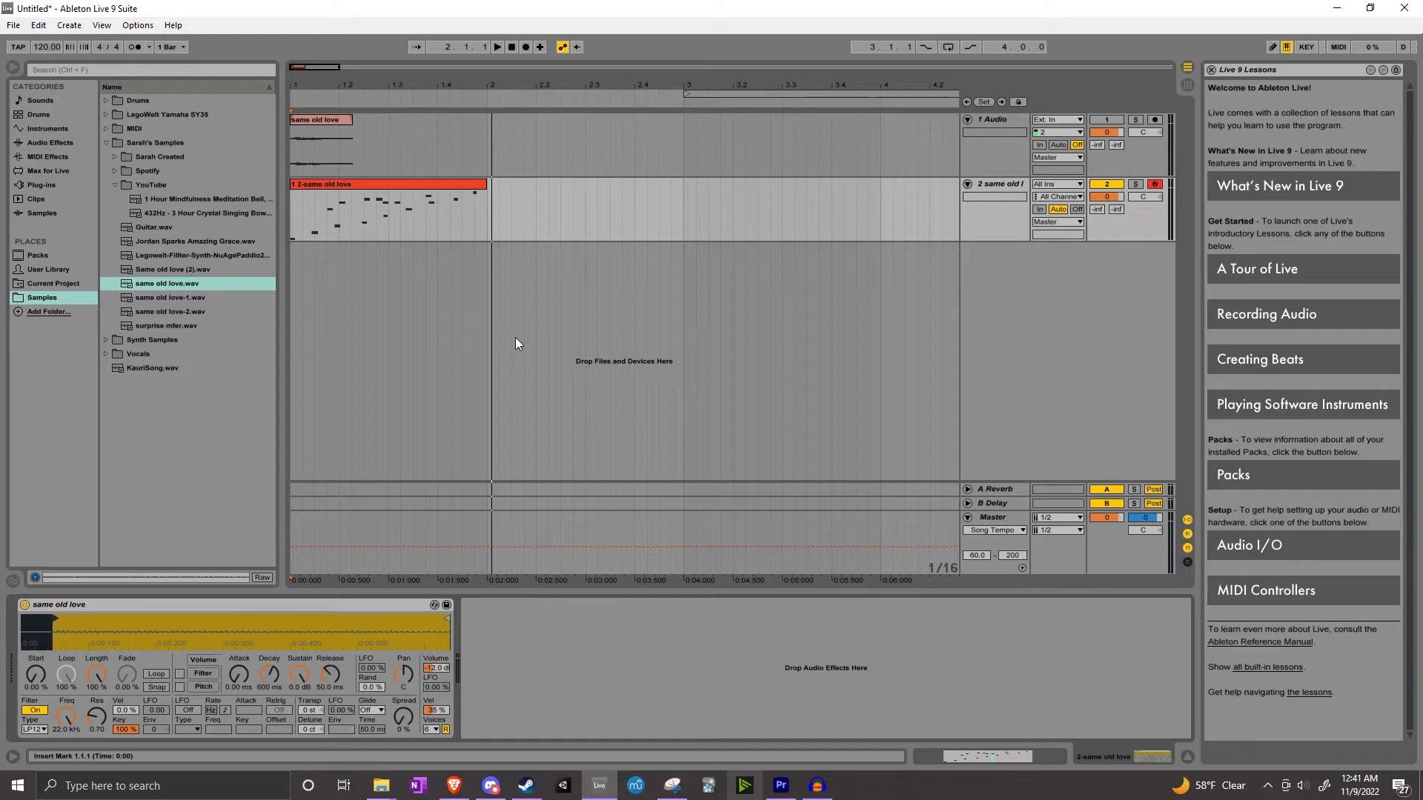
Open the MIDI clip in the note editor and examine the notes across the pitch range
click(1028, 758)
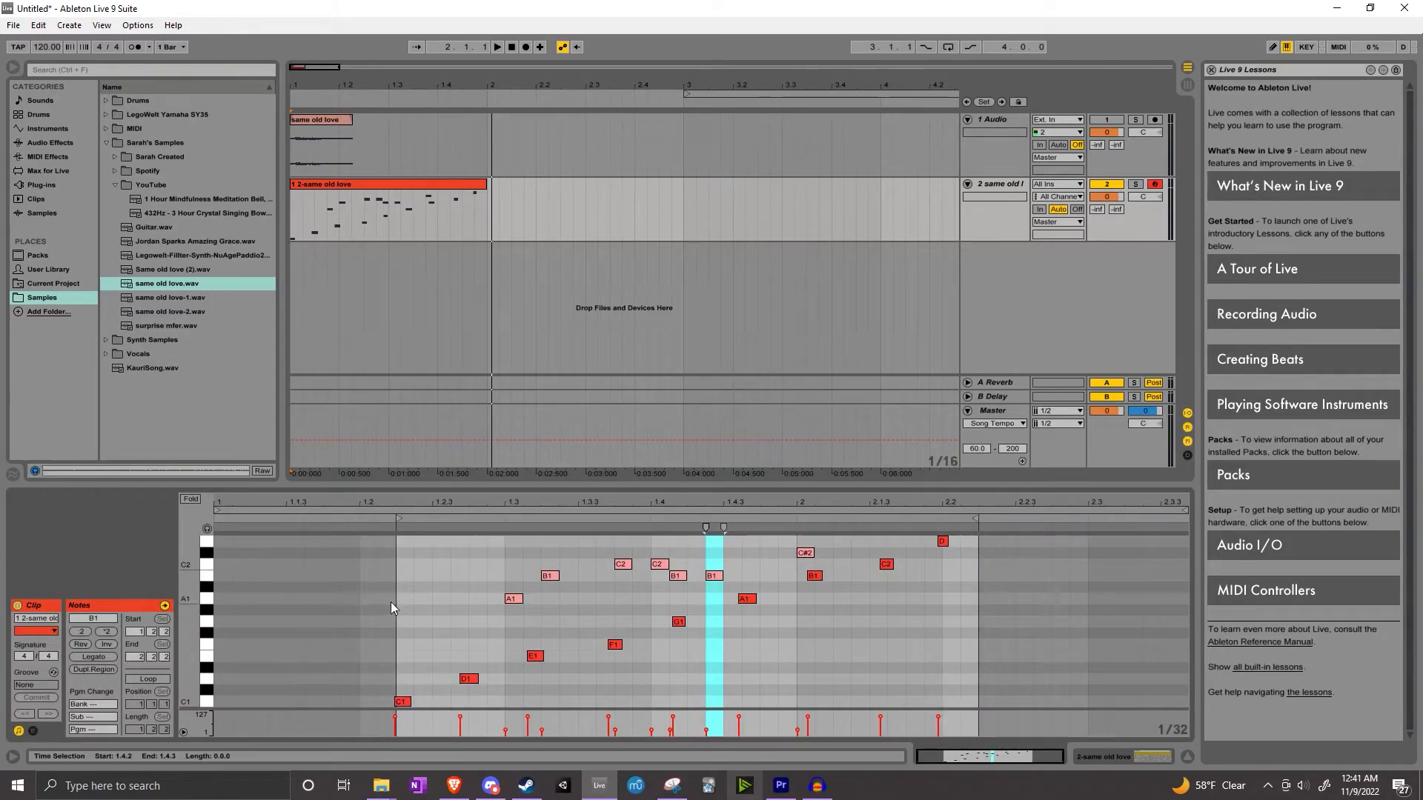
click(426, 695)
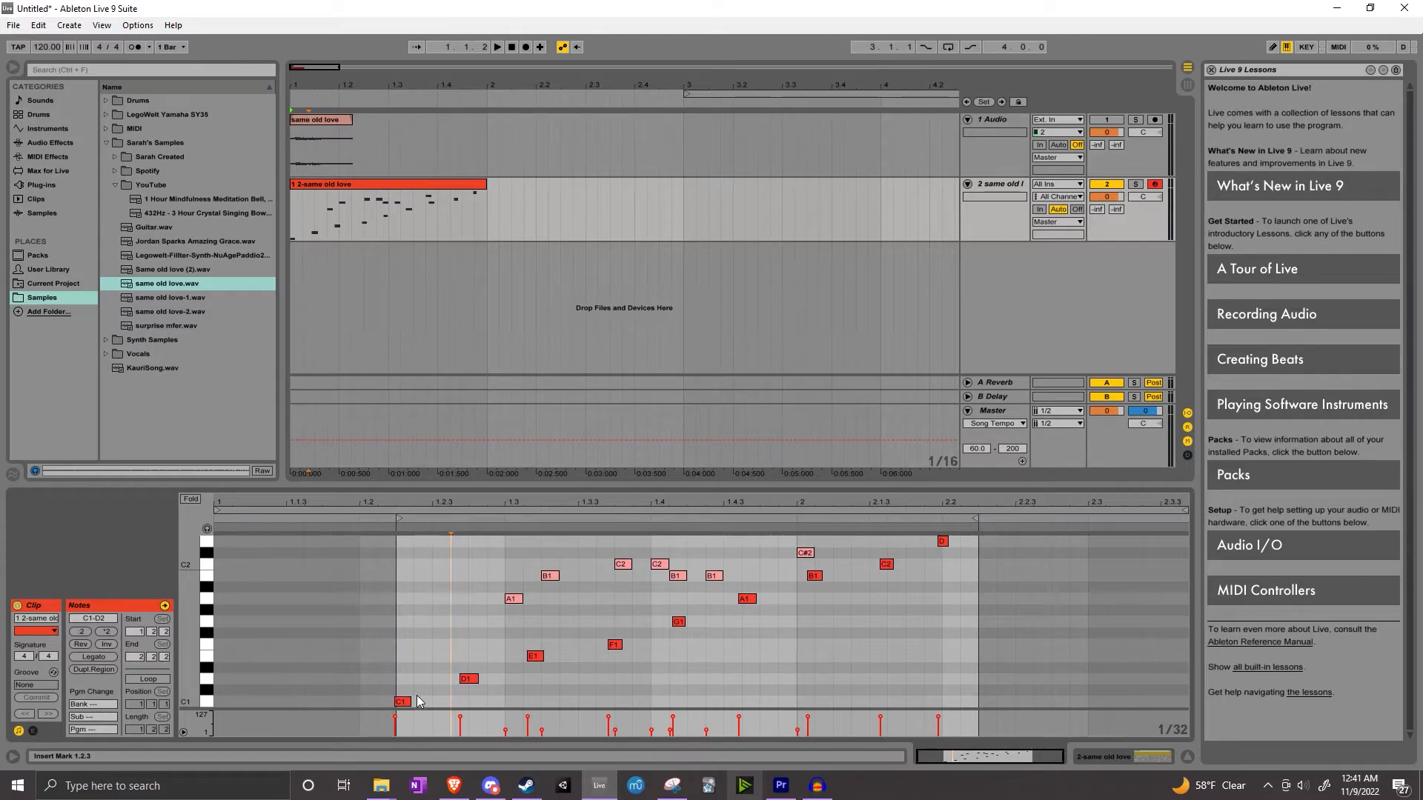
scroll(622, 619, up, 5)
scroll(628, 616, down, 6)
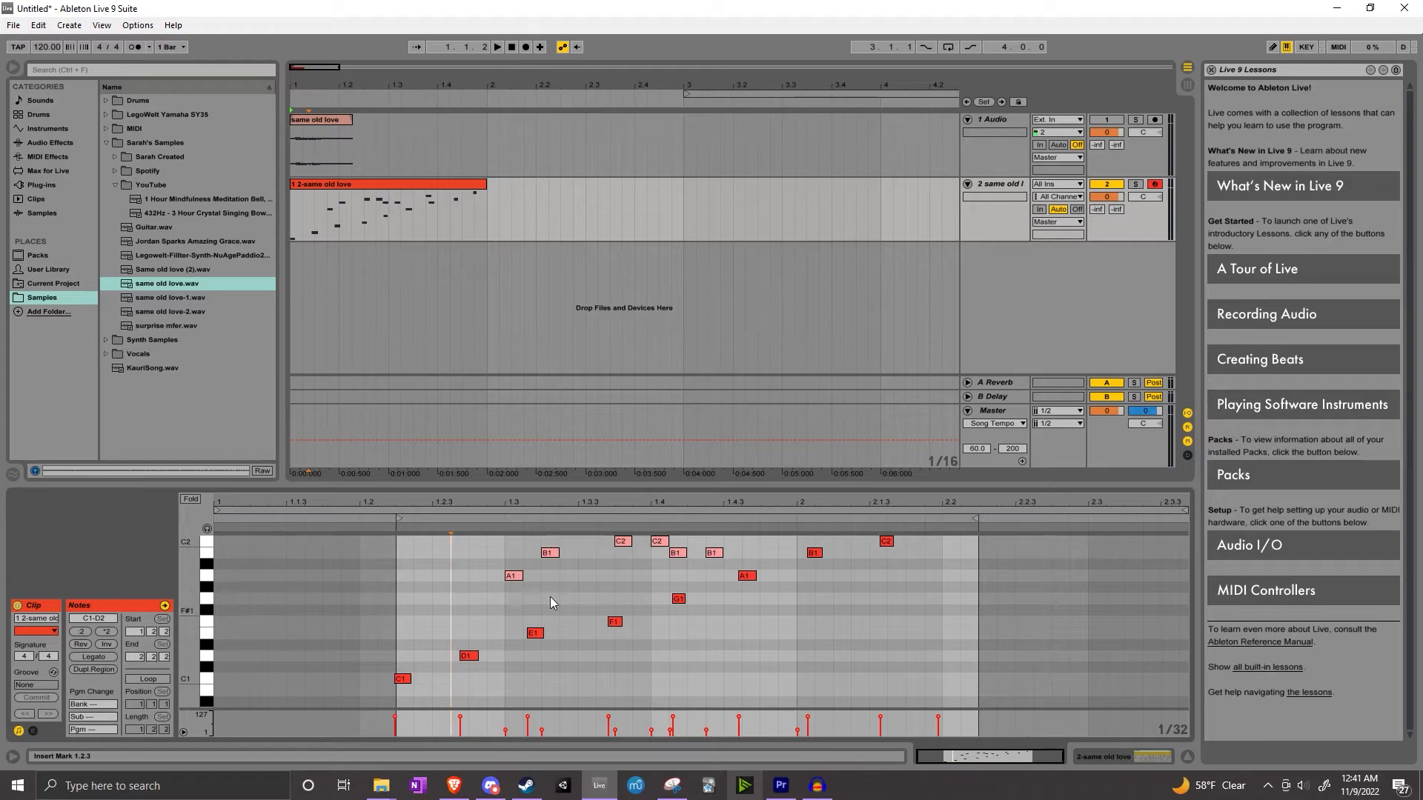
click(470, 605)
scroll(492, 611, down, 3)
scroll(497, 604, up, 5)
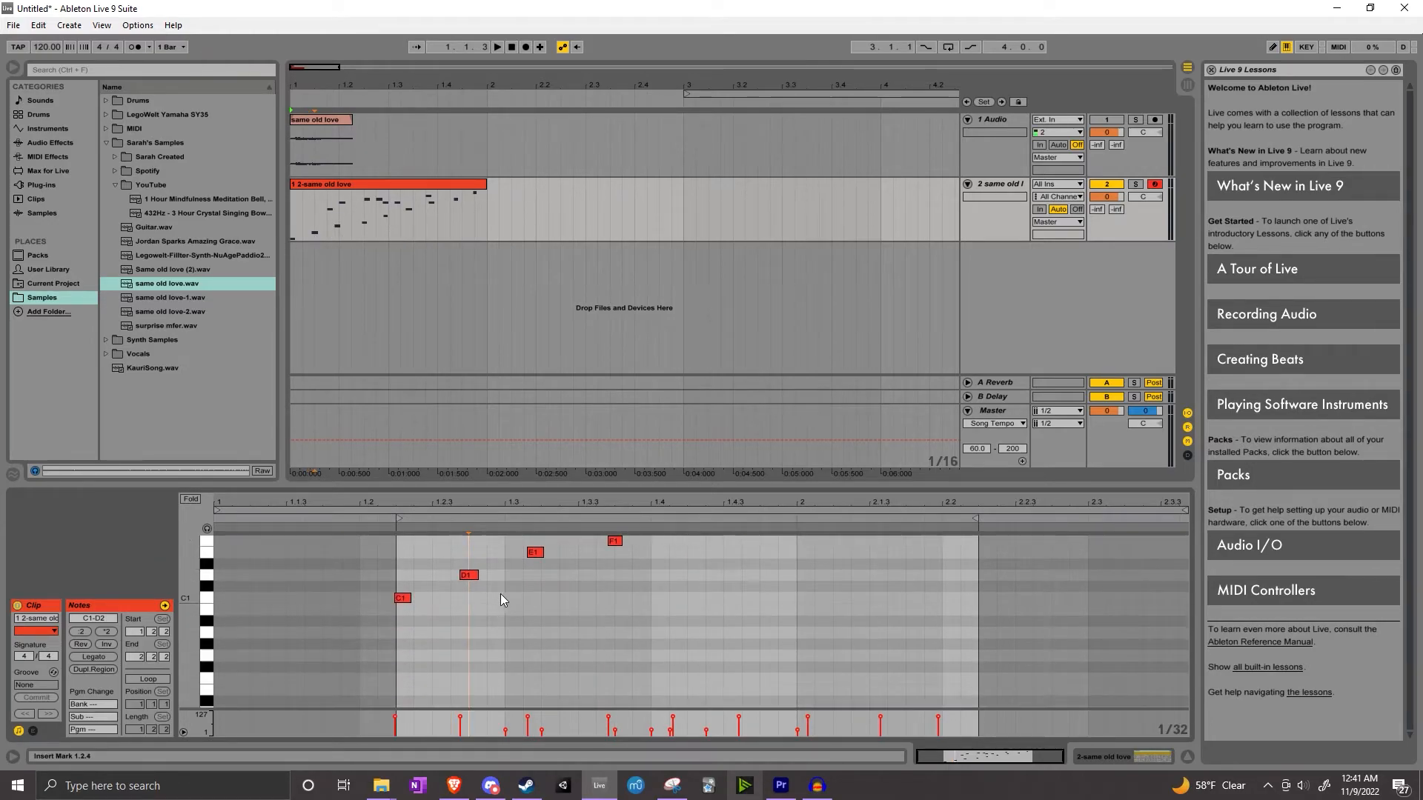
Select all the notes in the clip and transpose them up so the melody starts on C3
drag(405, 564, 461, 588)
scroll(492, 617, down, 5)
key(ctrl+a)
scroll(544, 603, up, 6)
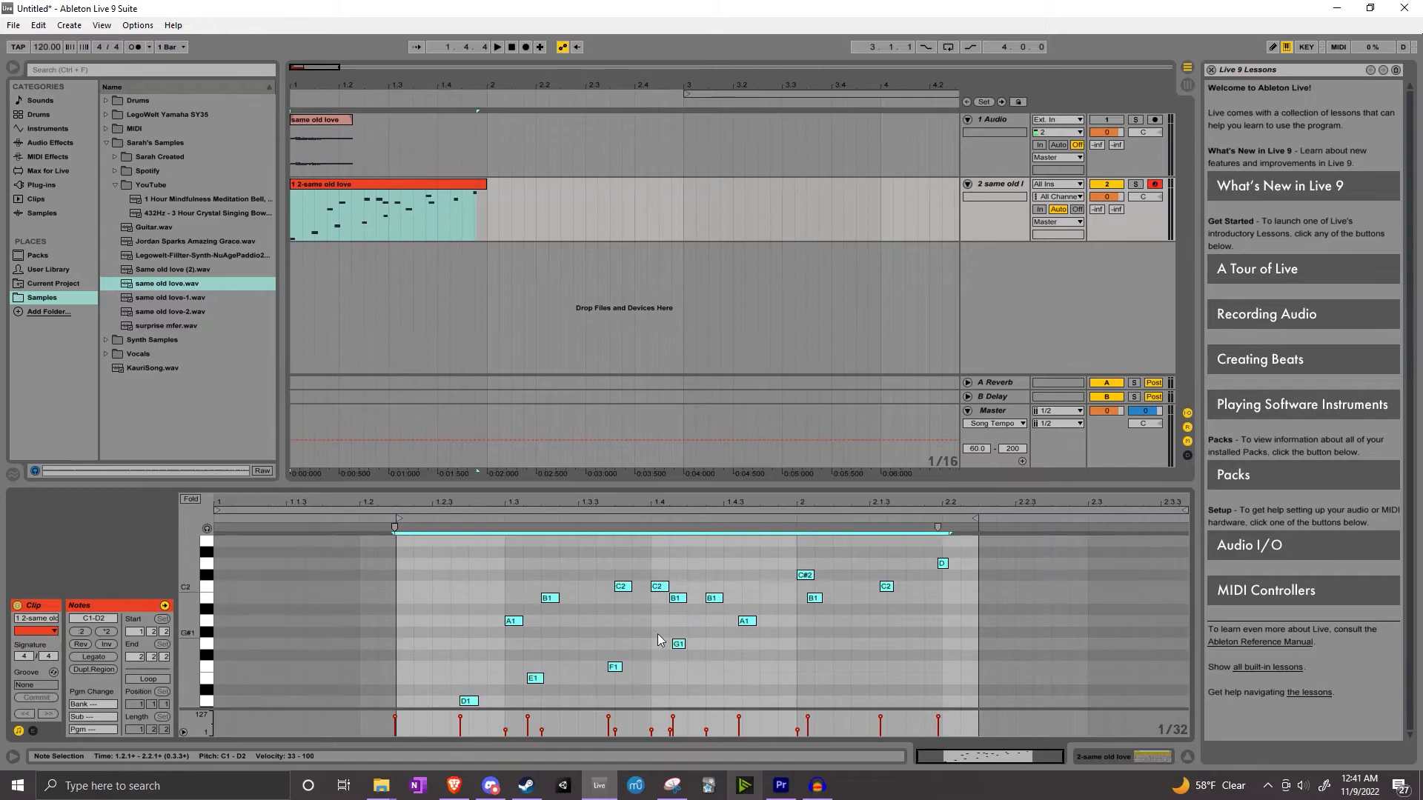
scroll(567, 641, up, 1)
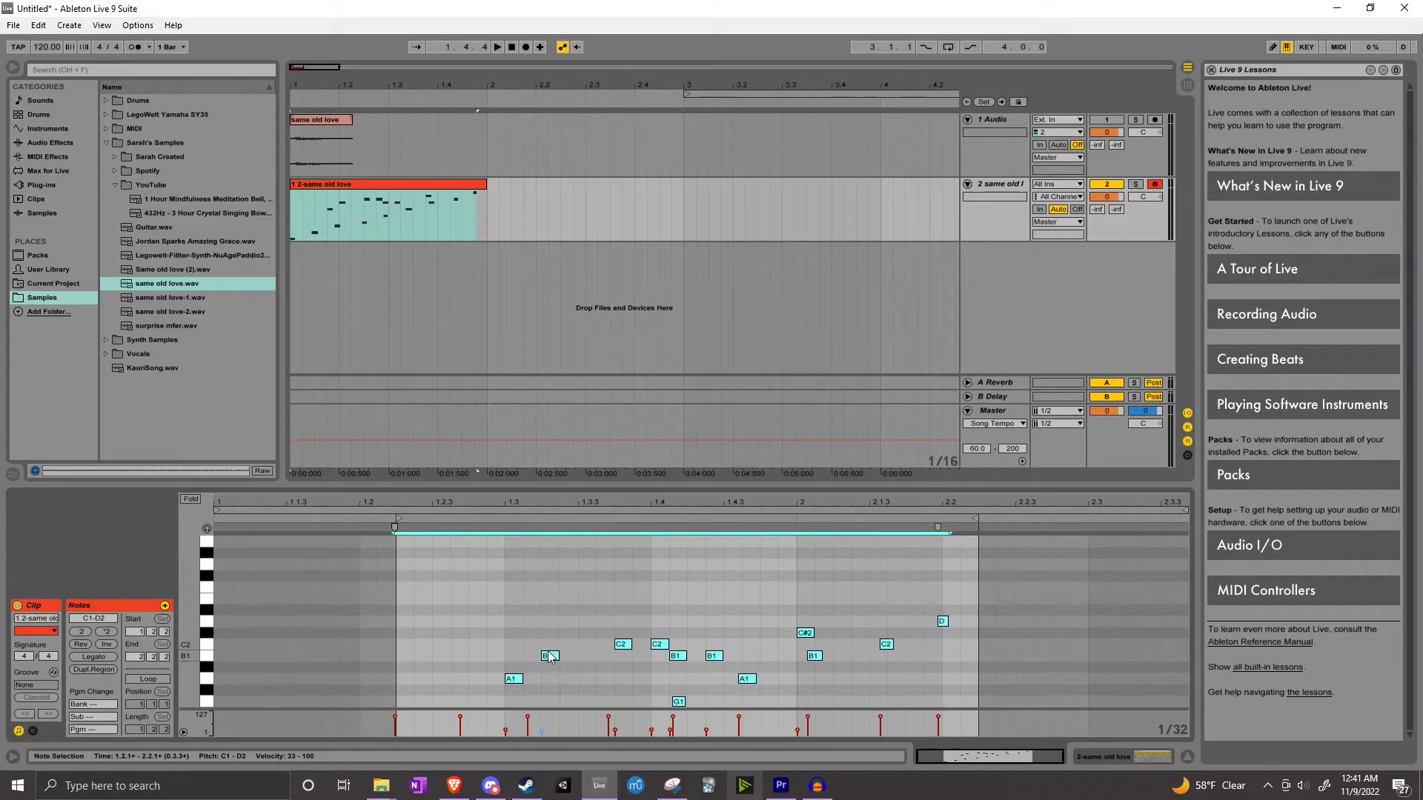
key(Up)
key(Up)
key(Up)
key(Up)
key(Up)
key(Up)
key(Up)
key(Up)
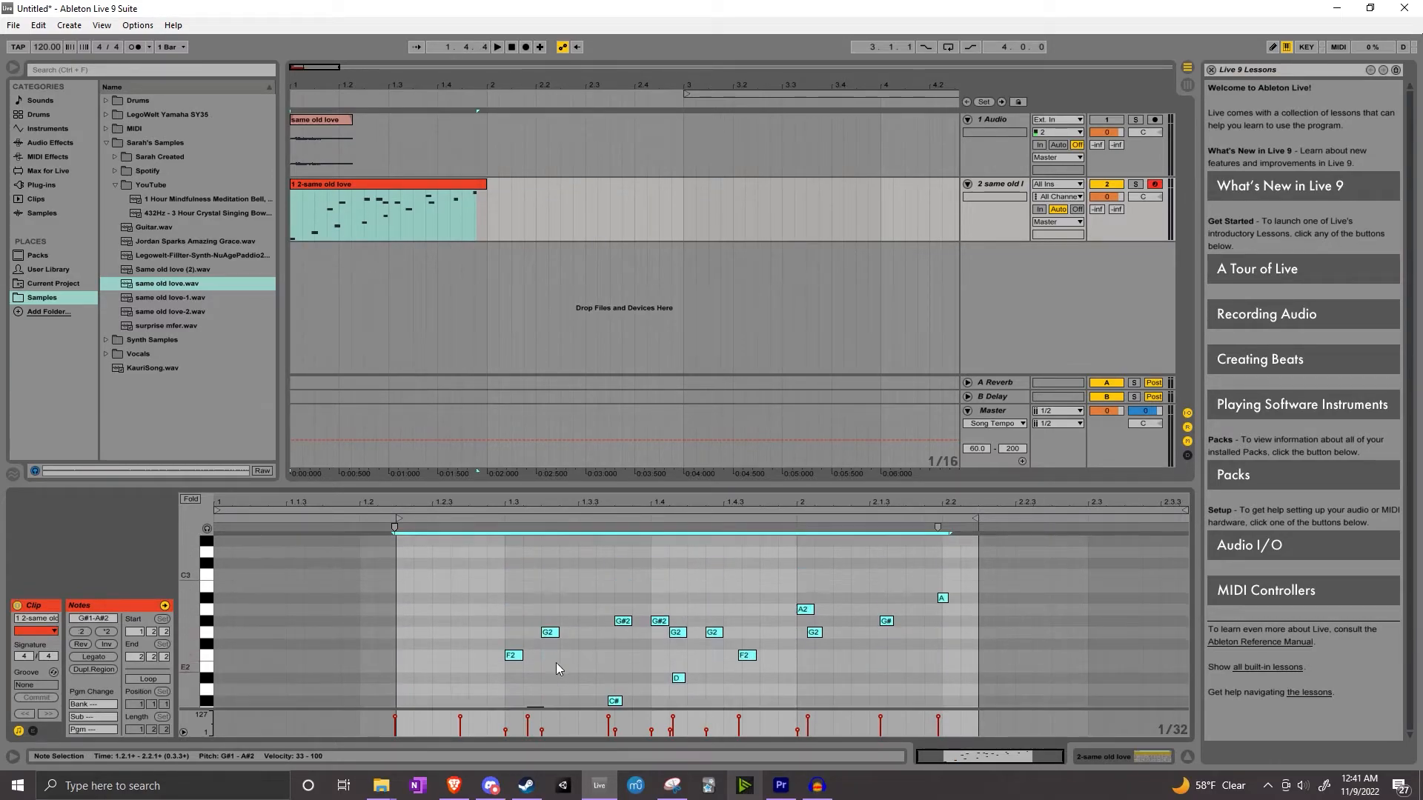
key(Up)
key(Up)
key(Up)
key(Up)
key(Up)
key(Up)
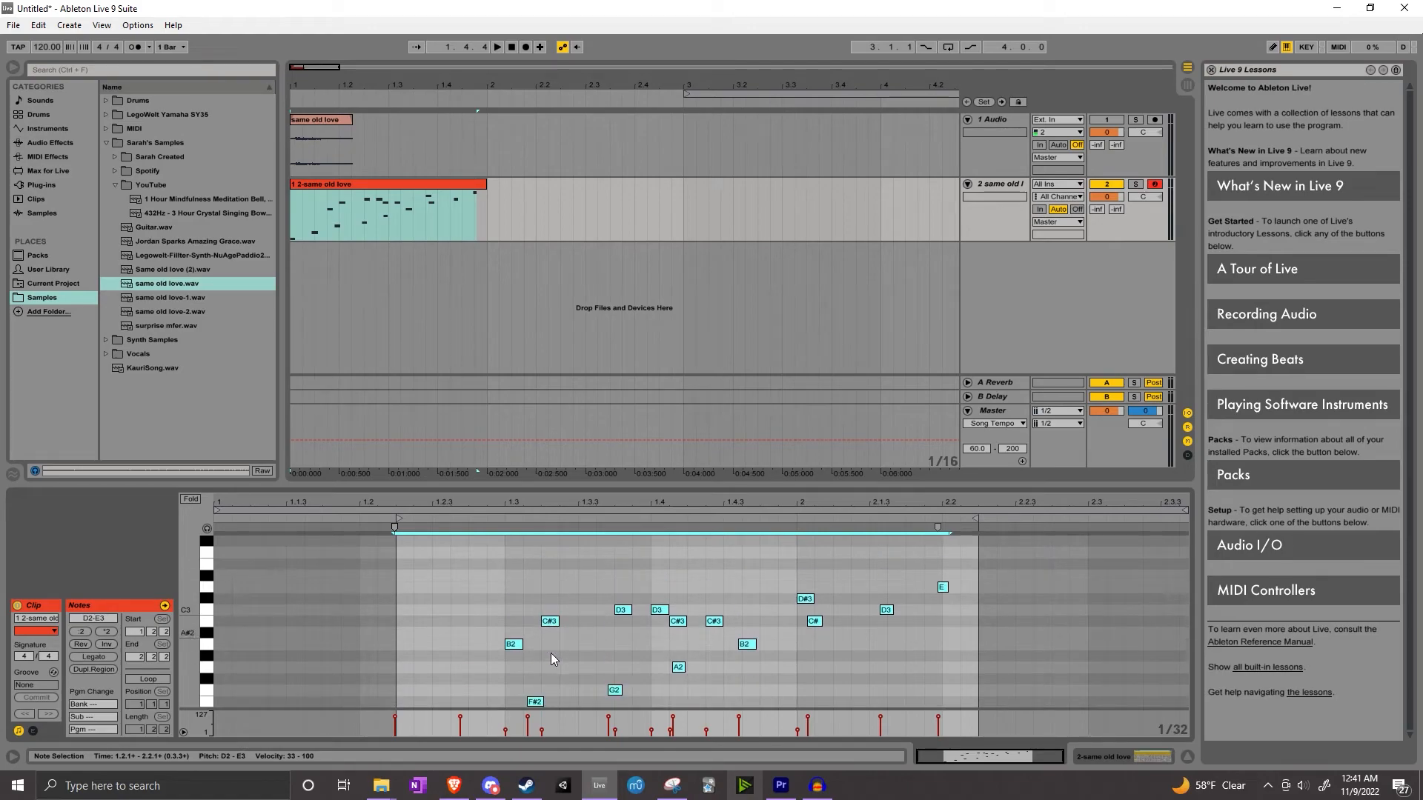
drag(400, 658, 403, 552)
mouse_move(406, 626)
mouse_down()
mouse_move(405, 592)
mouse_move(408, 611)
mouse_up()
Play back the transposed melody, then view the Simpler device and play it again
click(497, 47)
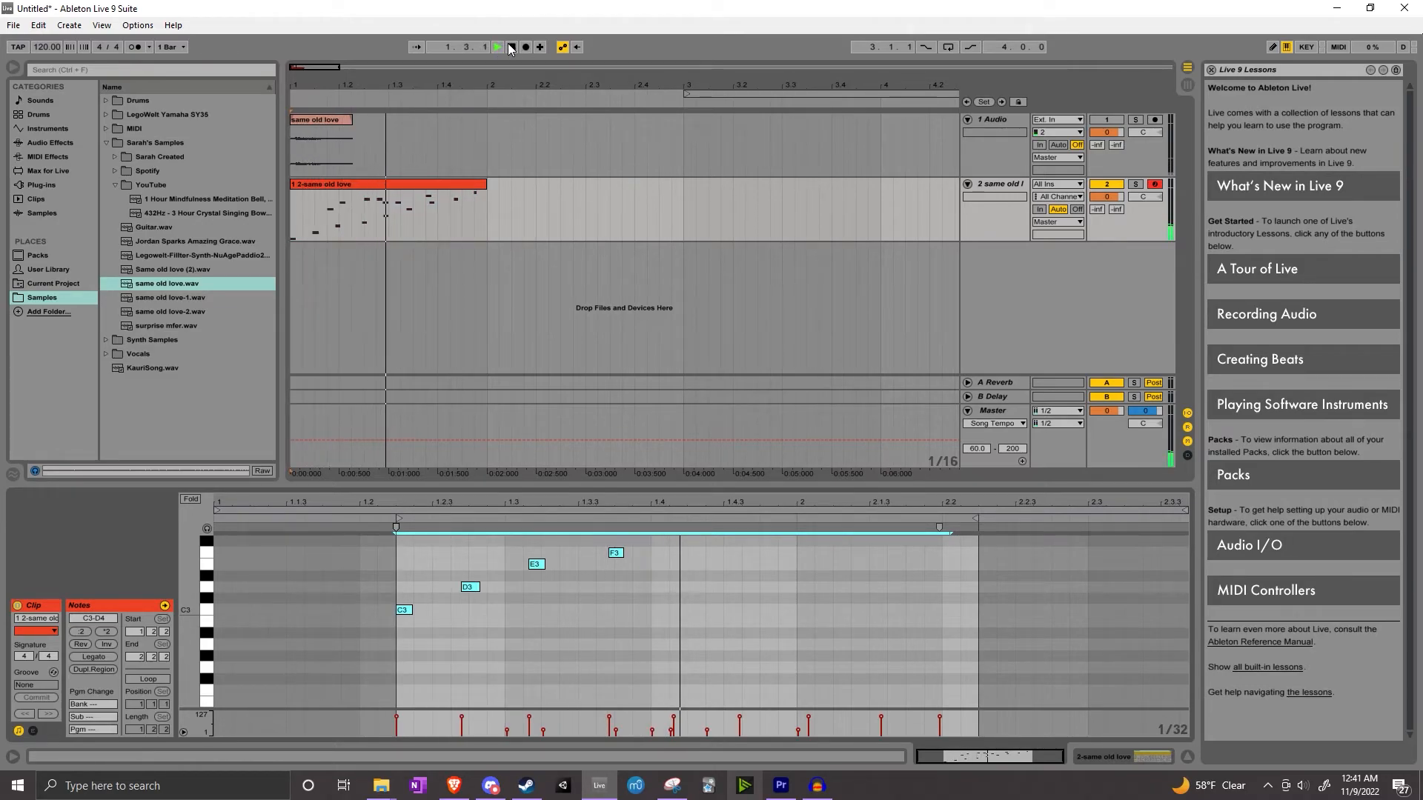
click(511, 46)
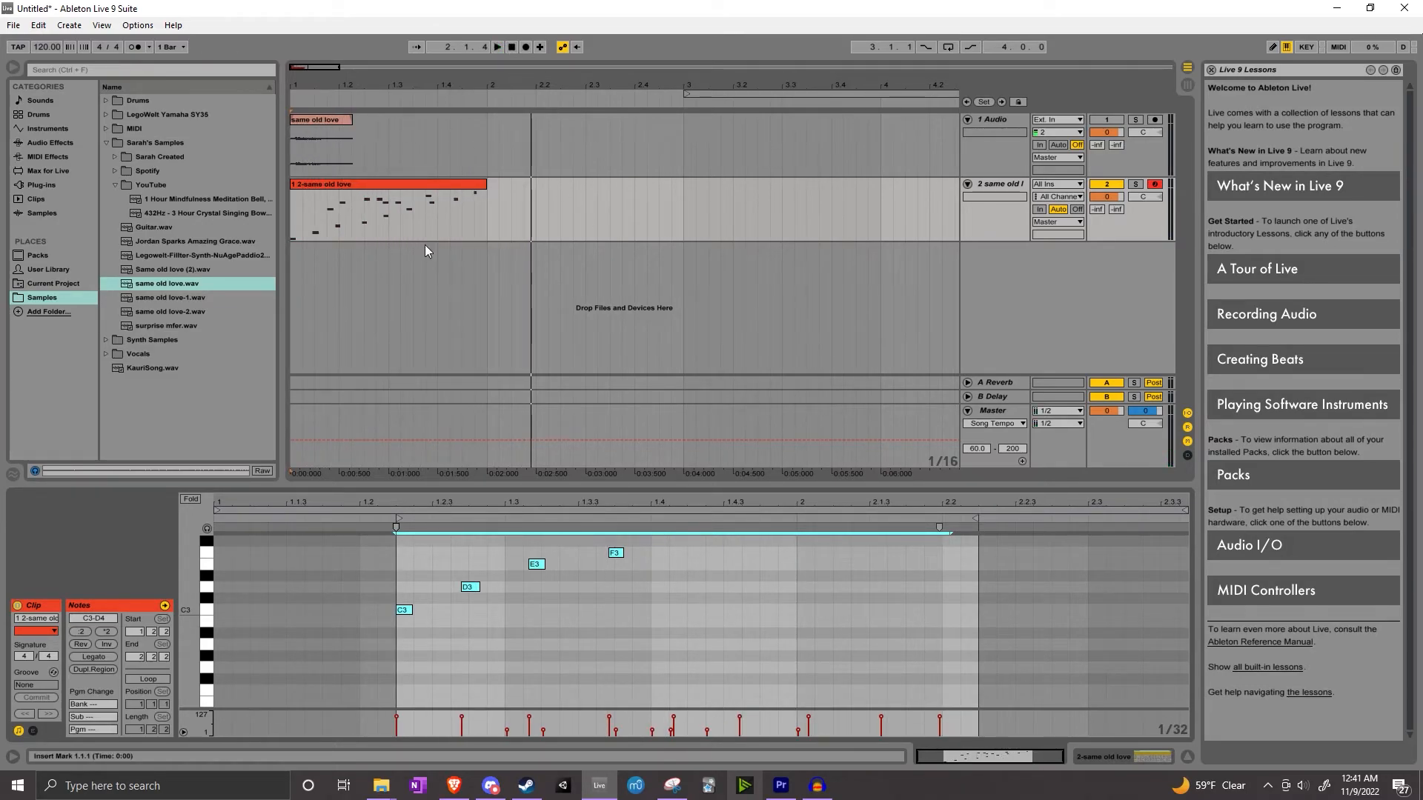
click(707, 605)
scroll(688, 606, up, 4)
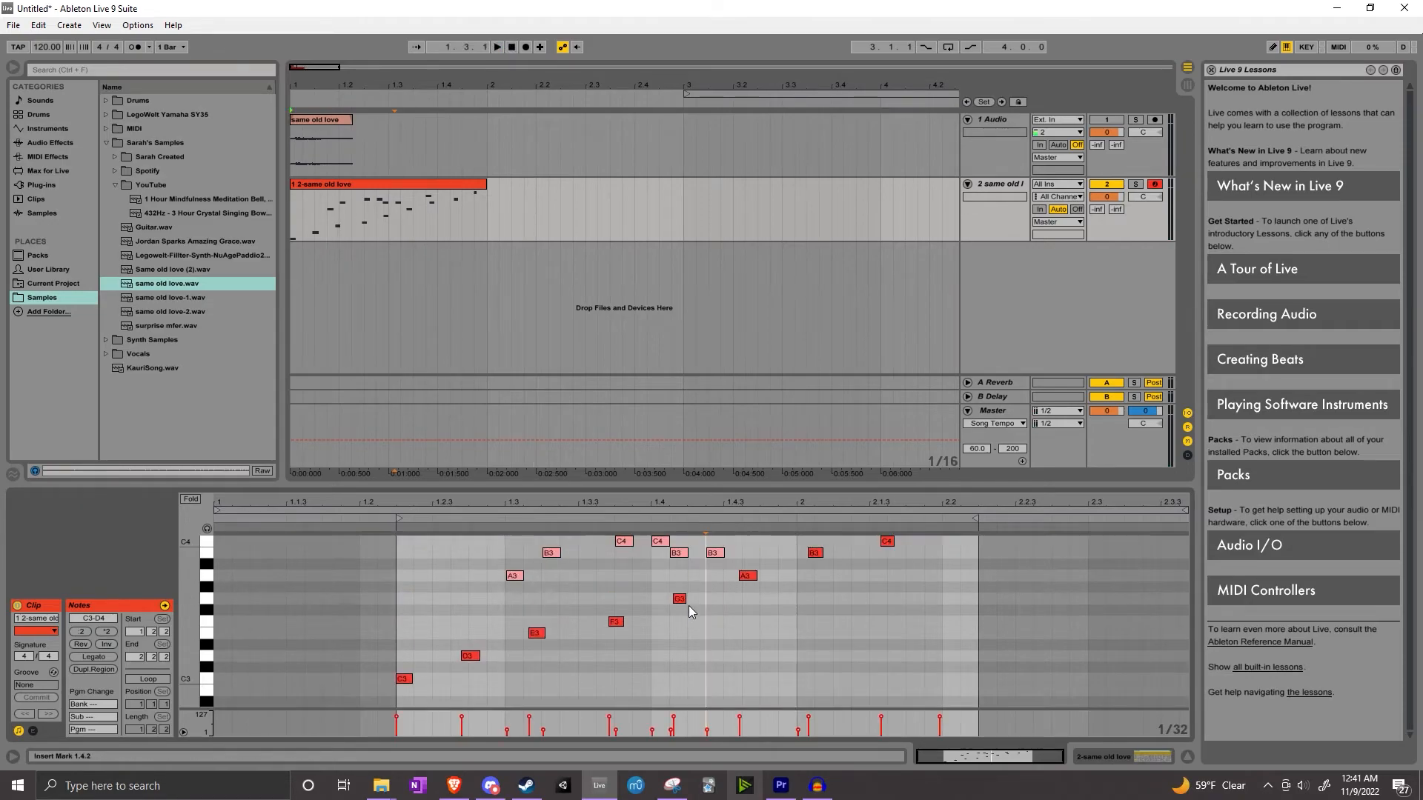
click(1152, 756)
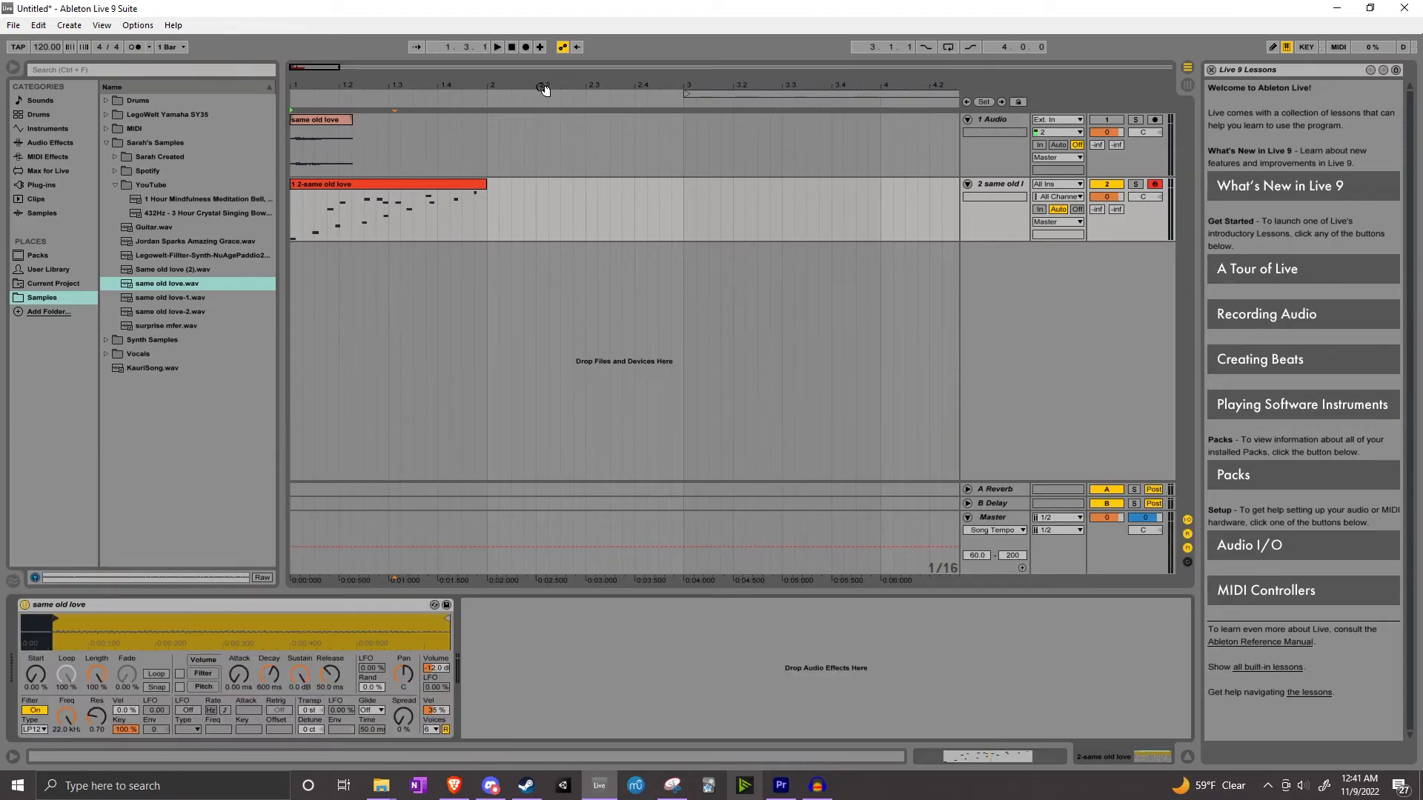
click(496, 46)
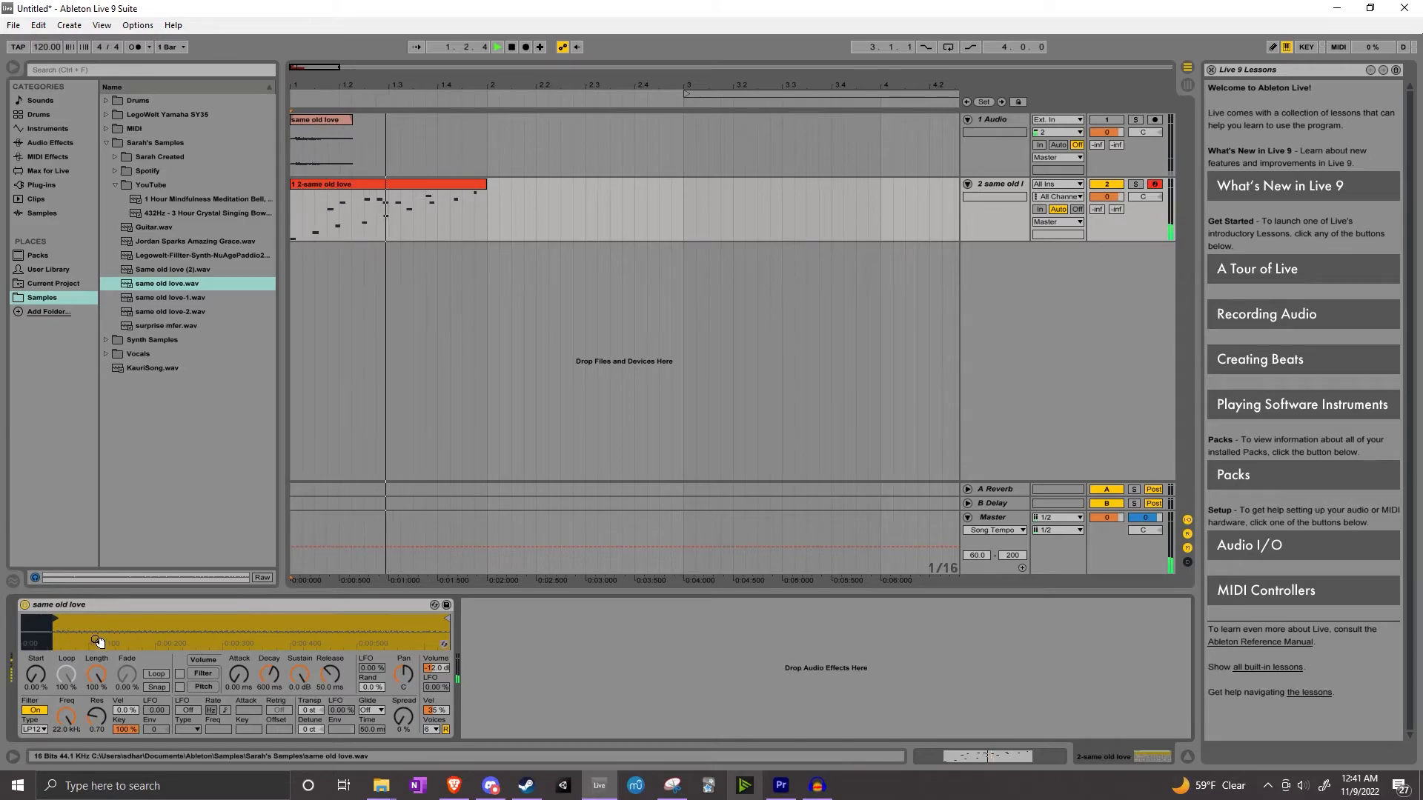
click(511, 46)
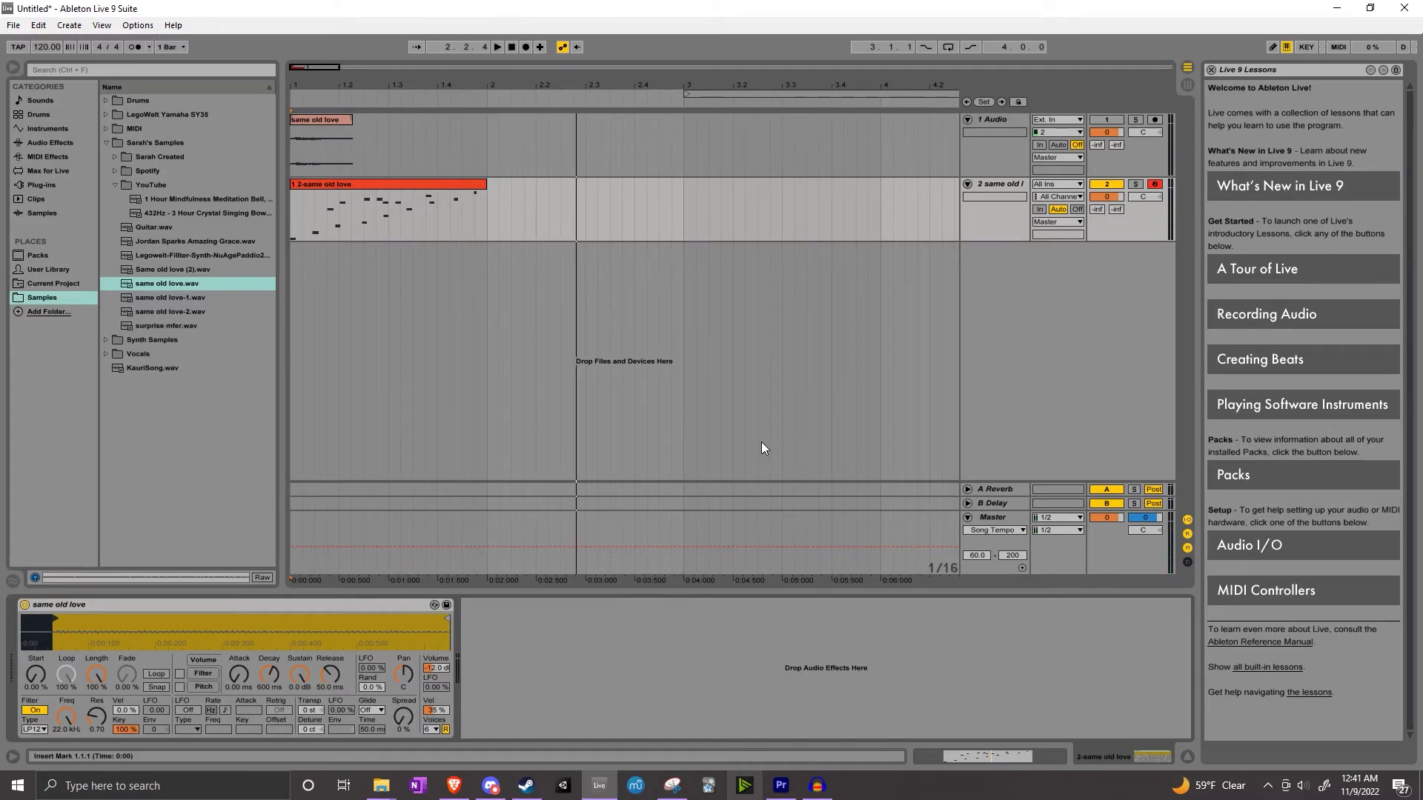
Select all the notes in the clip and lengthen every note together
click(986, 759)
click(669, 681)
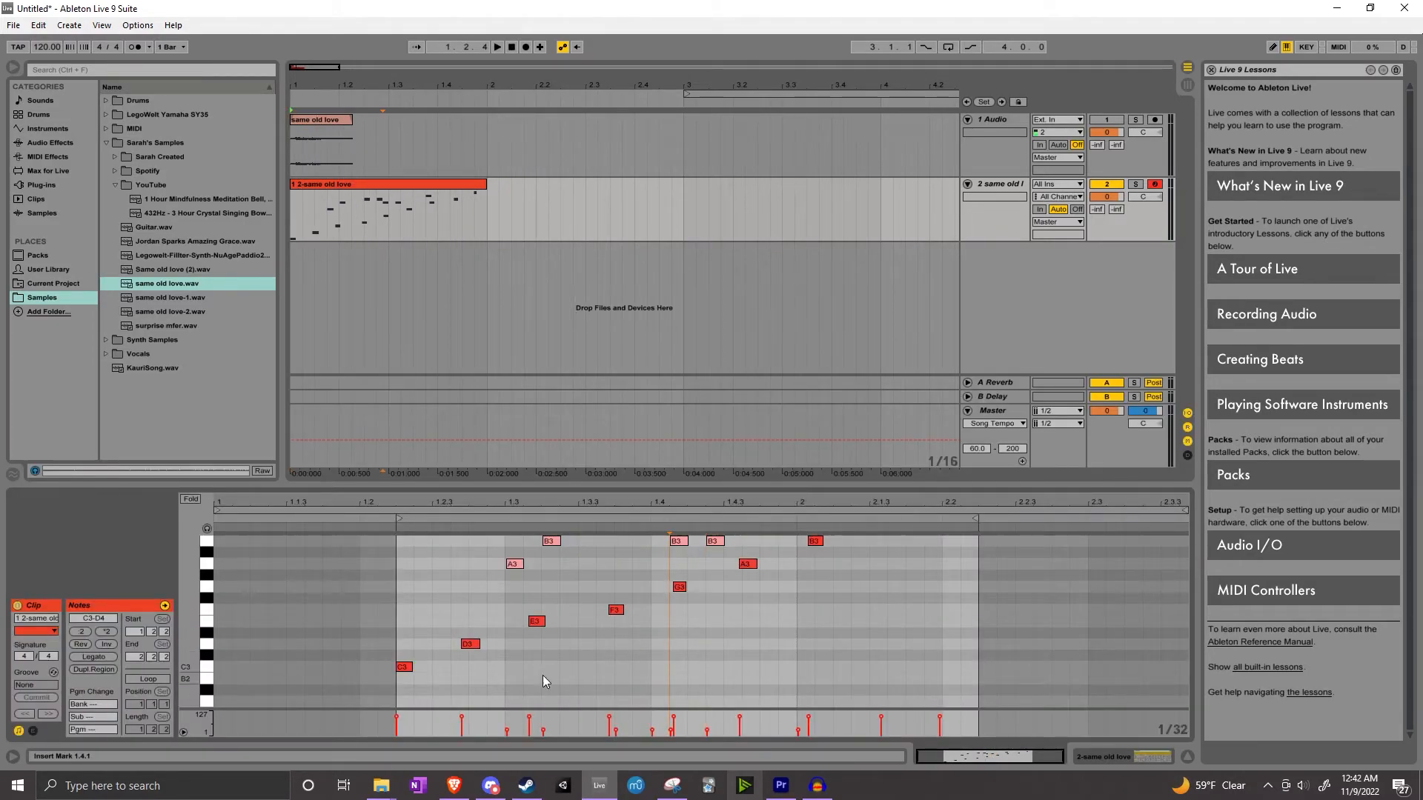
scroll(576, 665, down, 4)
key(ctrl+a)
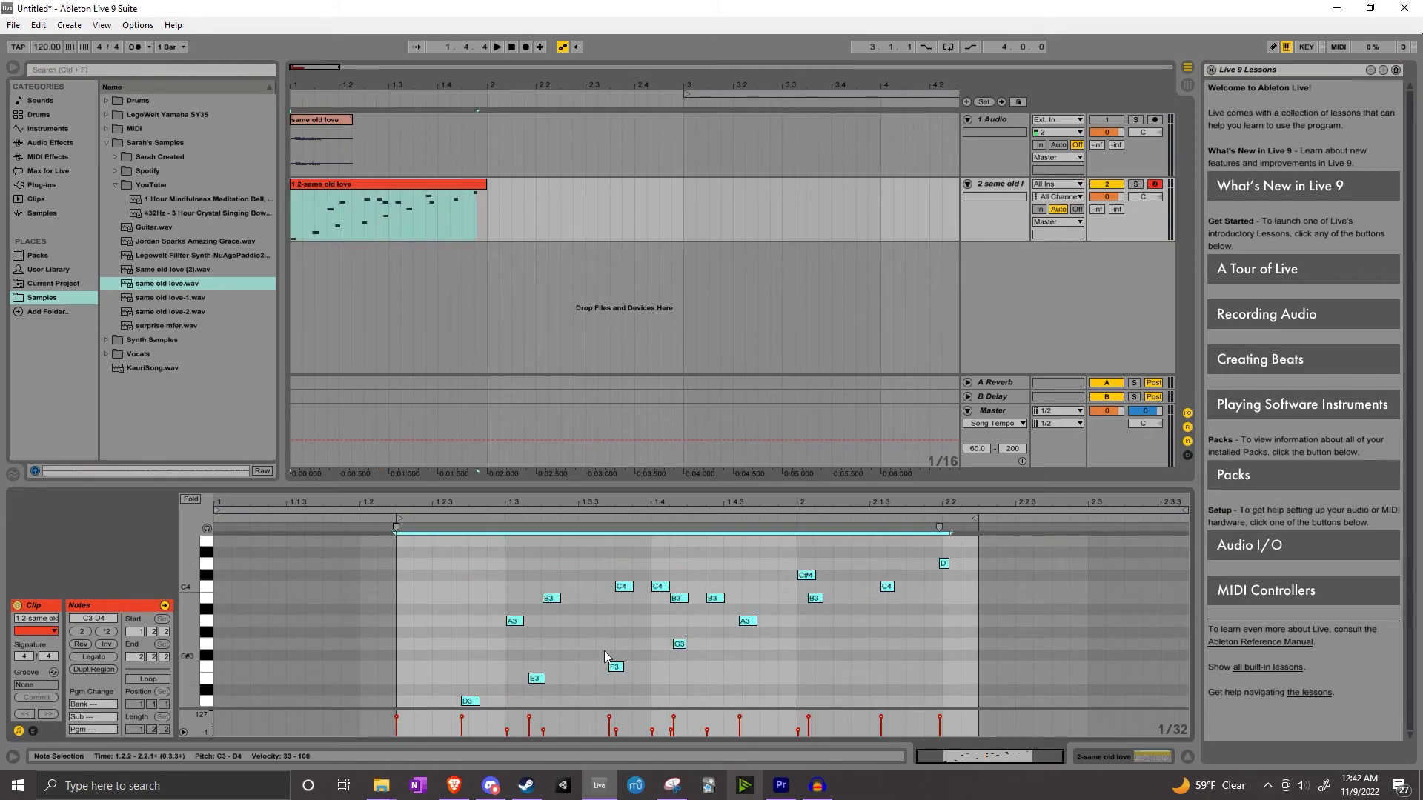
scroll(612, 616, up, 3)
drag(470, 558, 638, 642)
key(ctrl+a)
scroll(549, 641, down, 4)
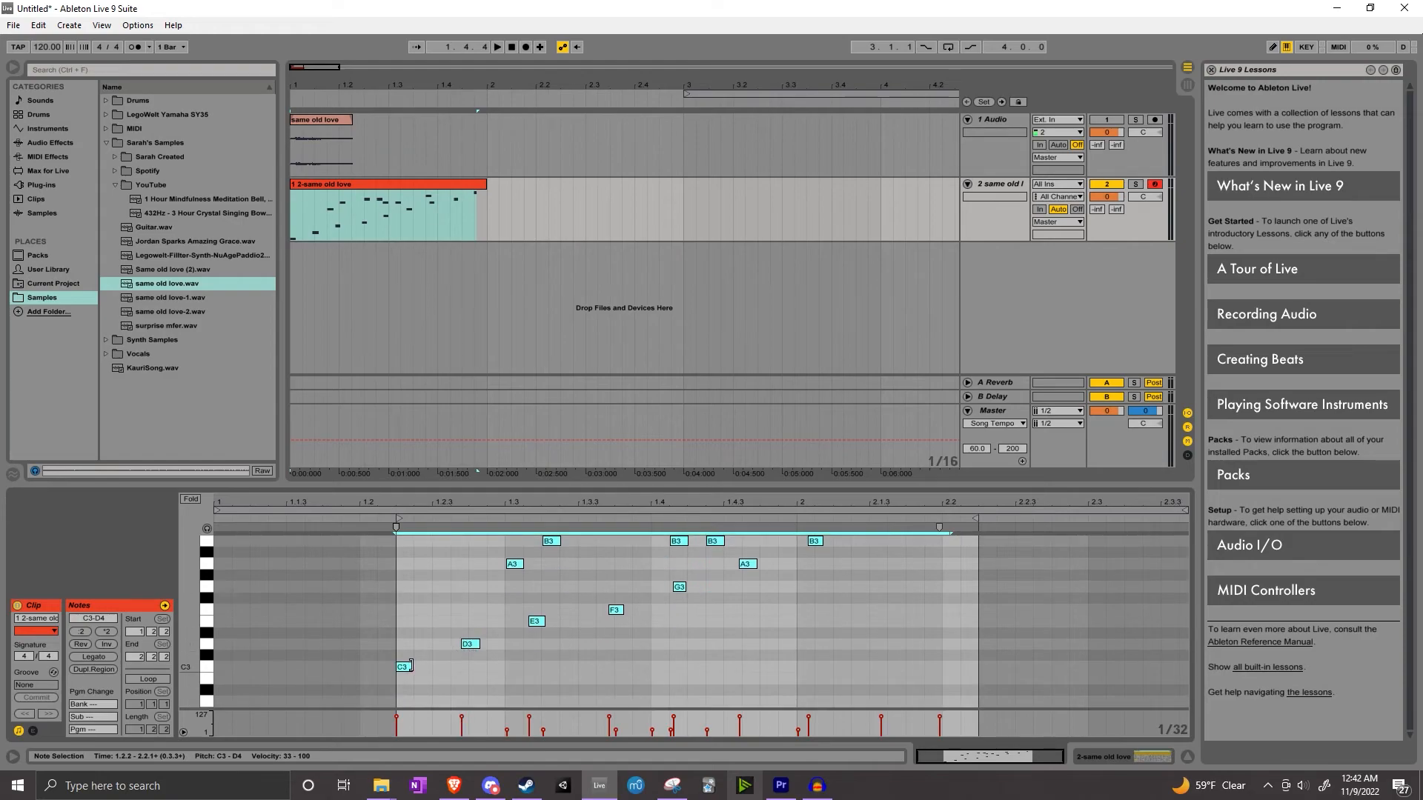
drag(412, 668, 442, 670)
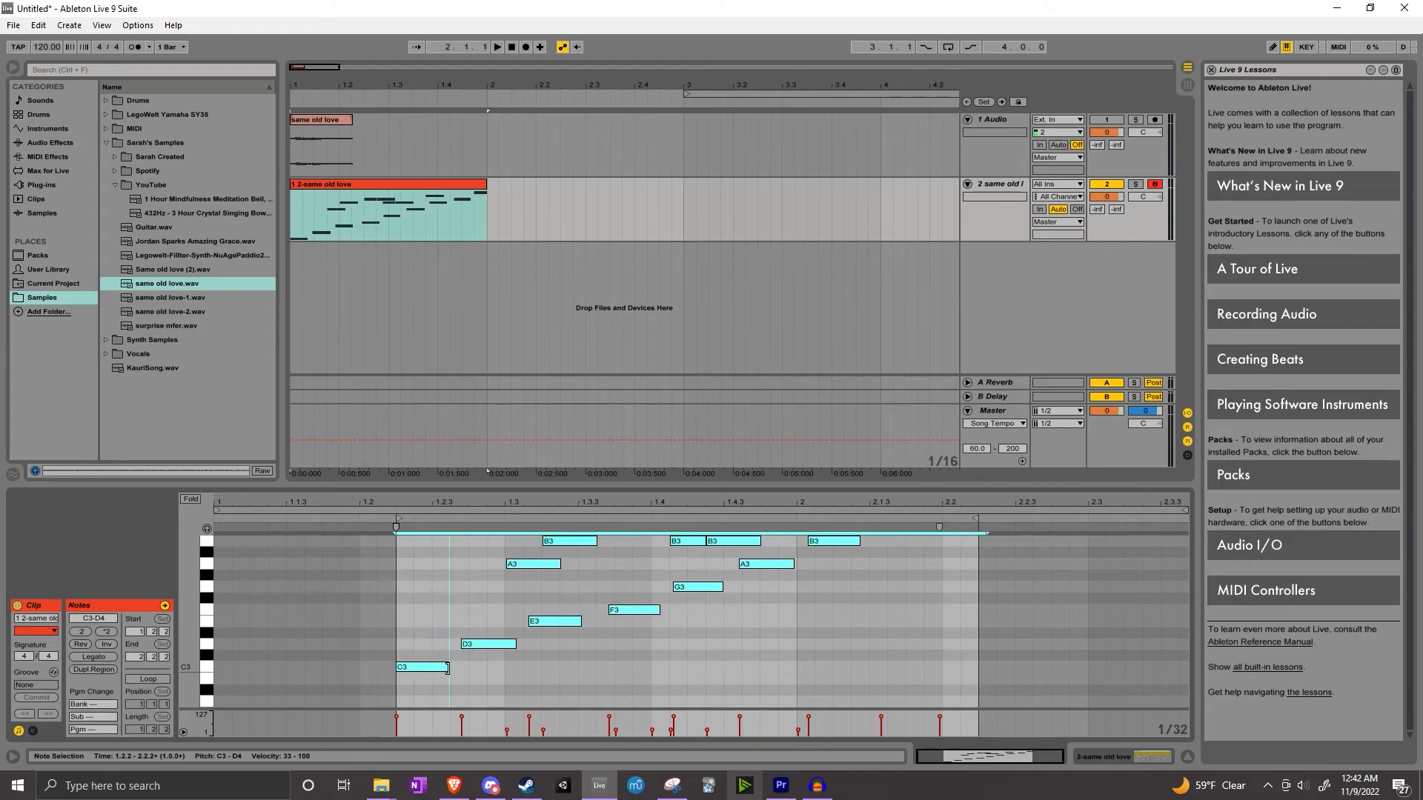
Play back the clip with the lengthened notes and review them in the editor
scroll(619, 665, up, 3)
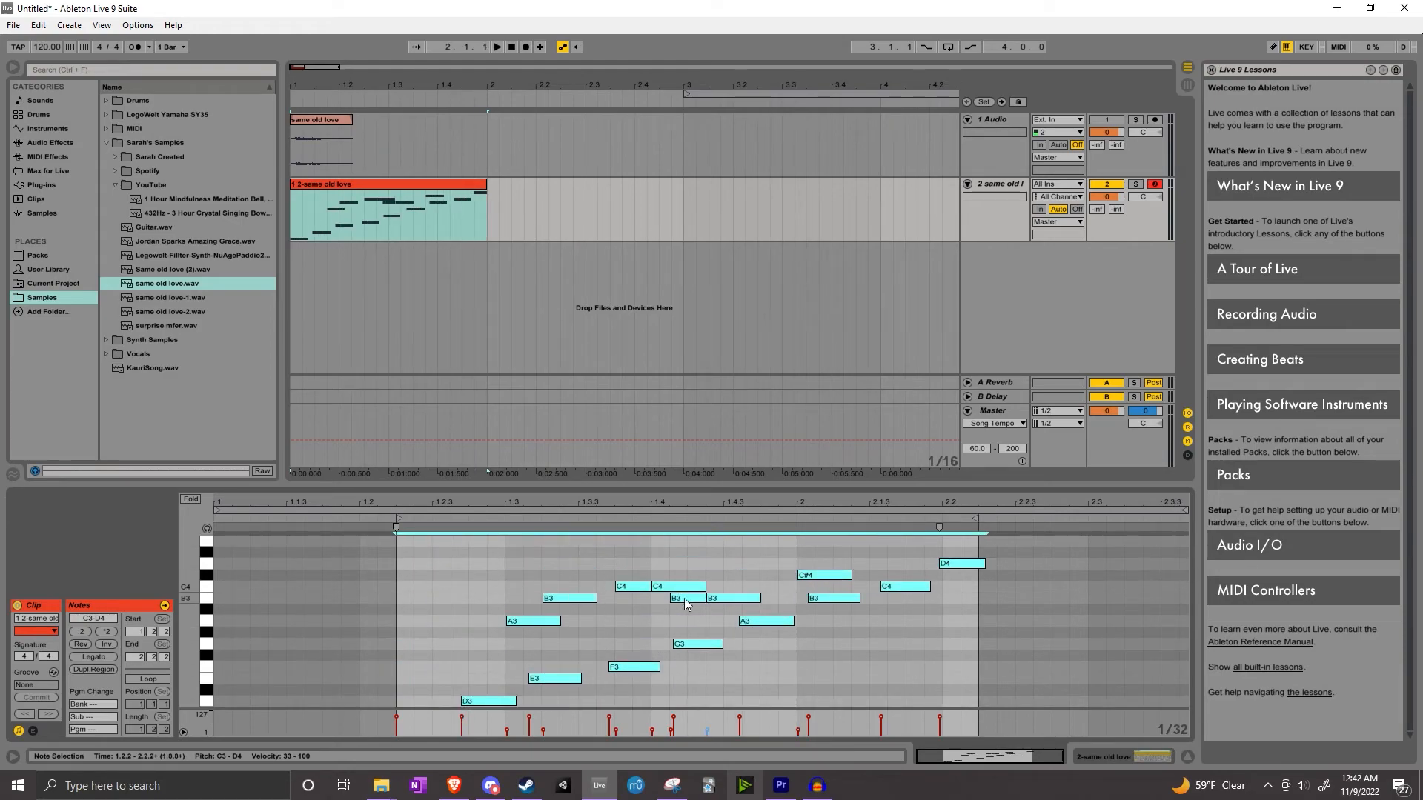
scroll(892, 638, down, 3)
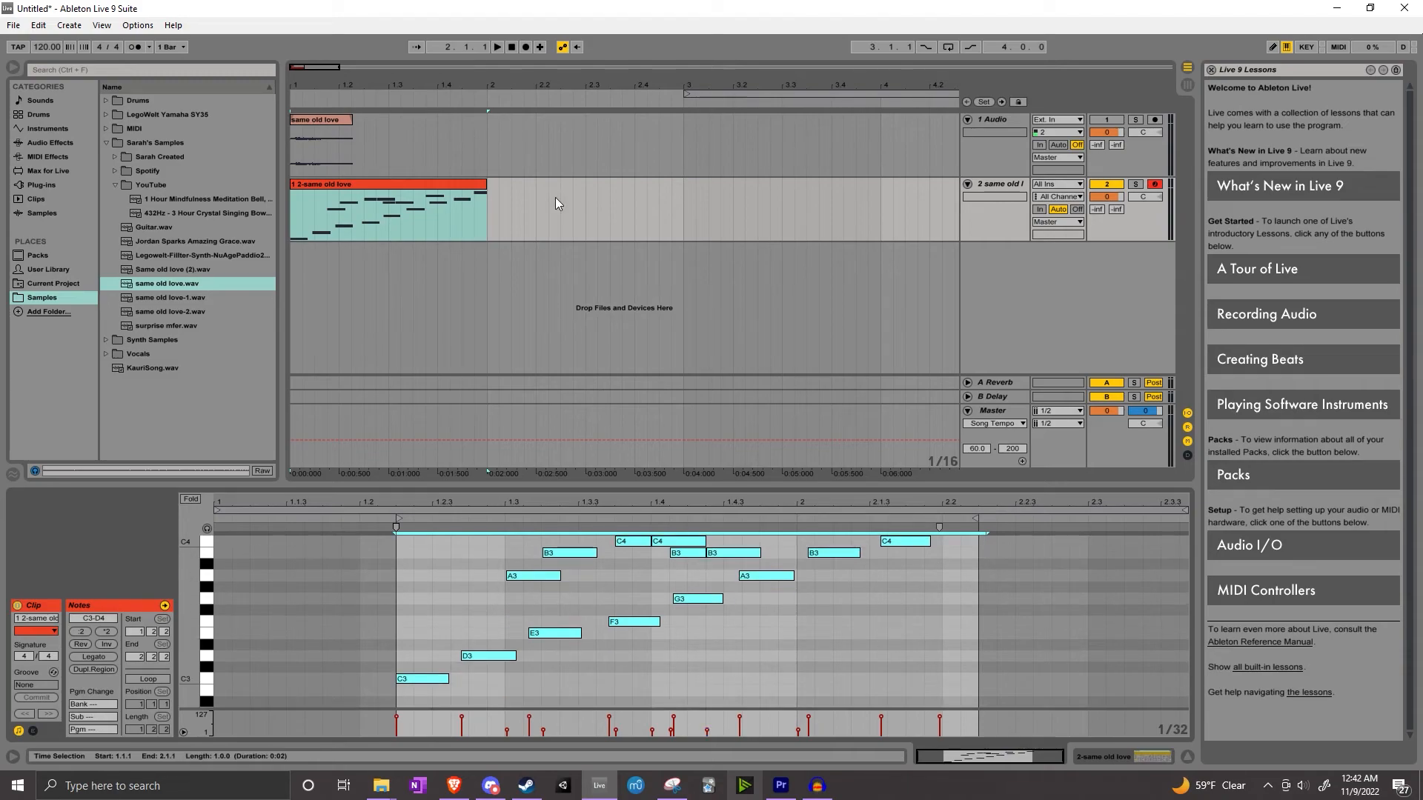
click(498, 48)
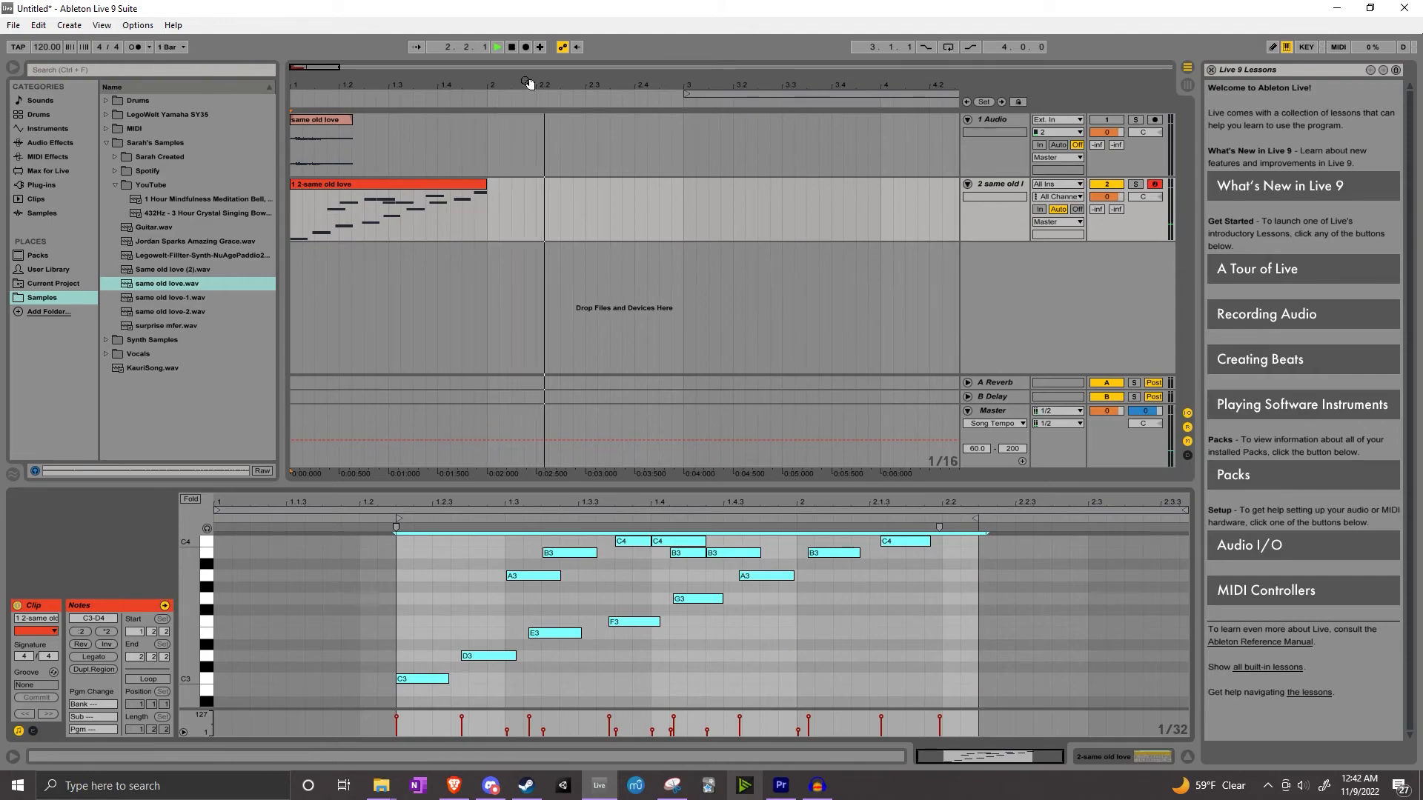
click(512, 47)
scroll(856, 602, up, 3)
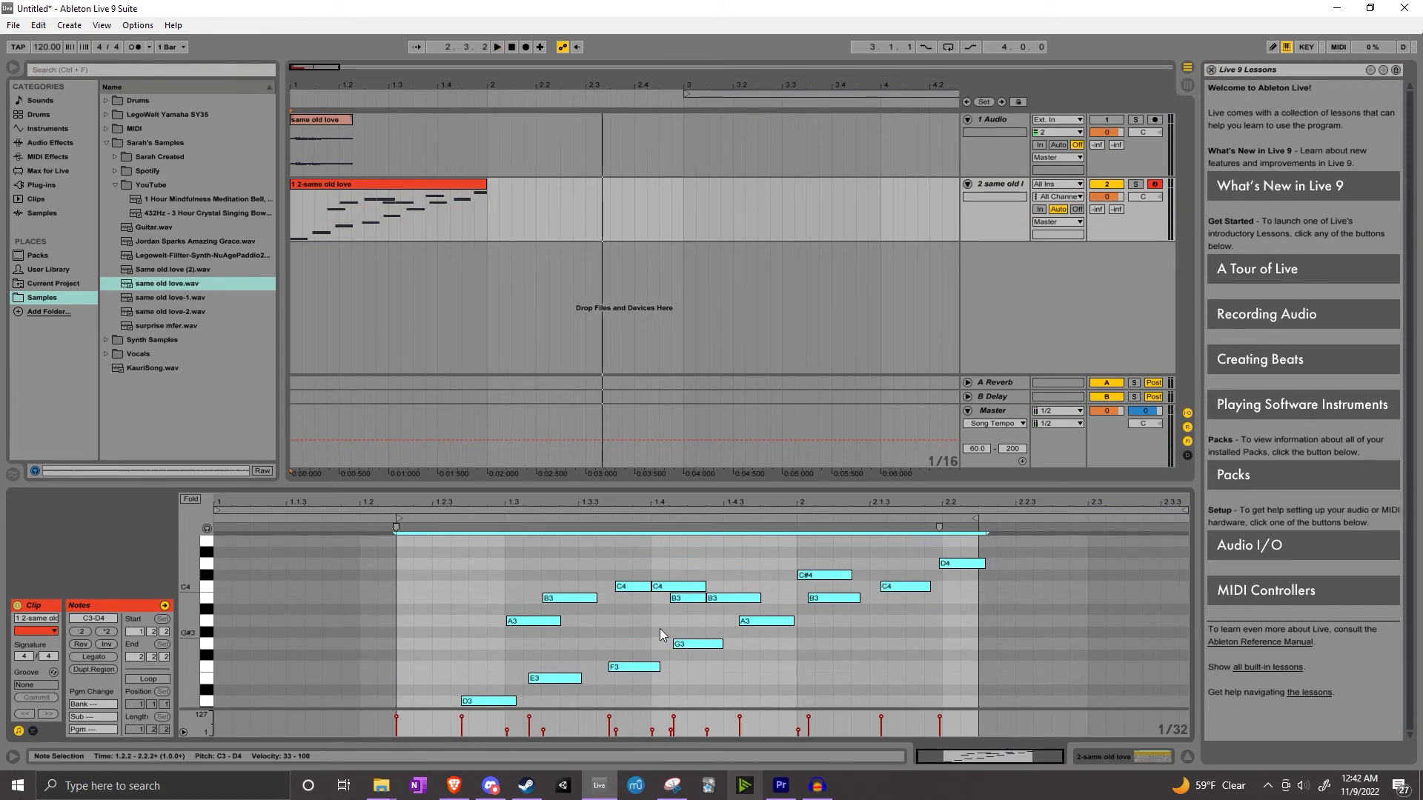
scroll(717, 580, down, 2)
scroll(711, 578, up, 2)
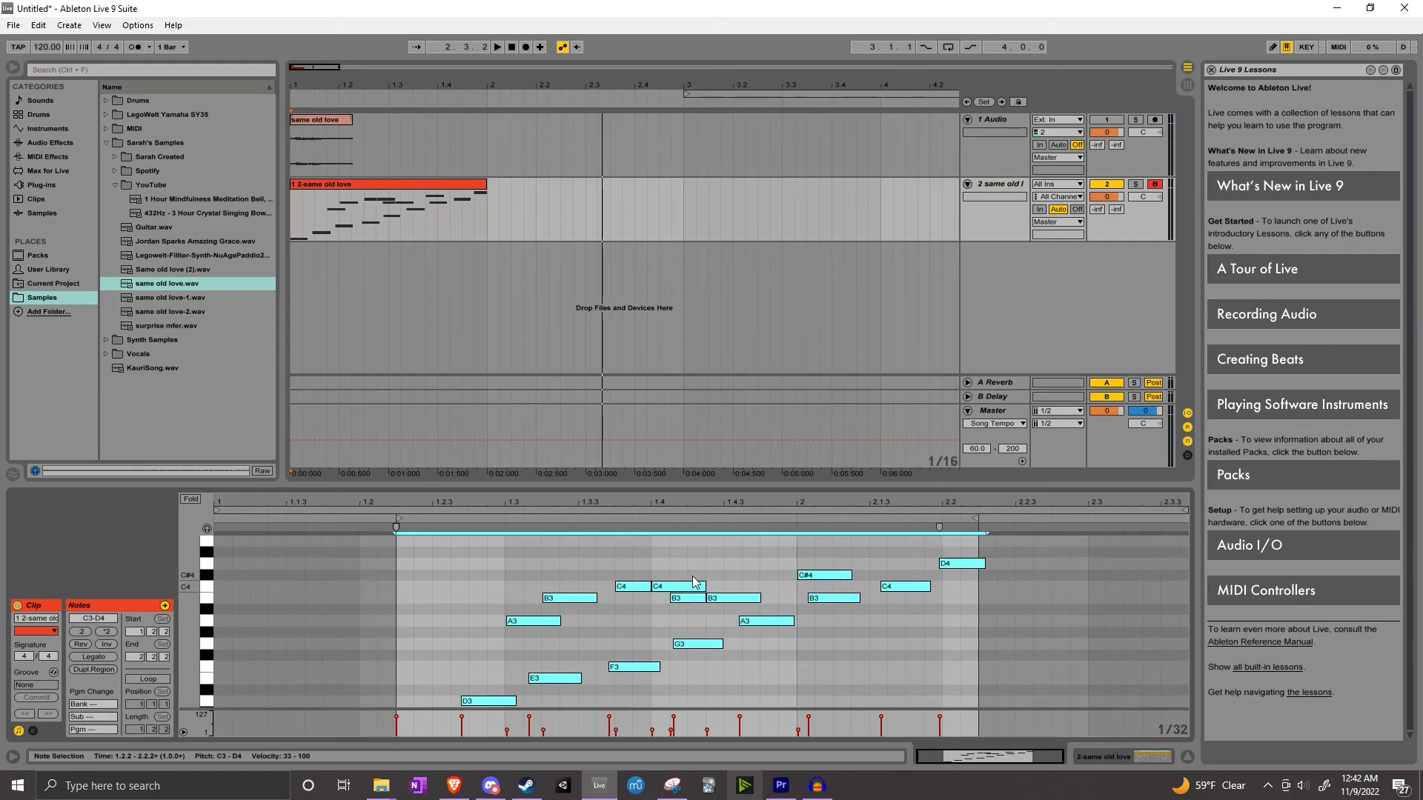